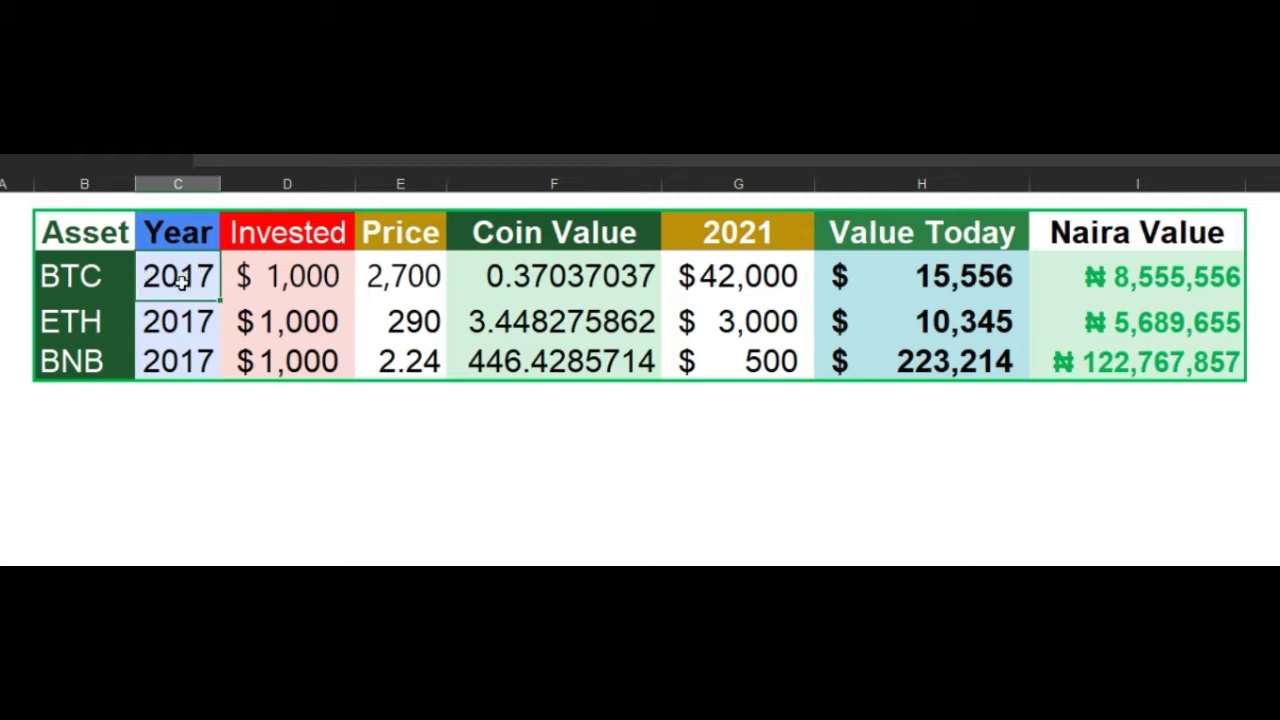
{"action": "left_click", "coordinate": [261, 270]}
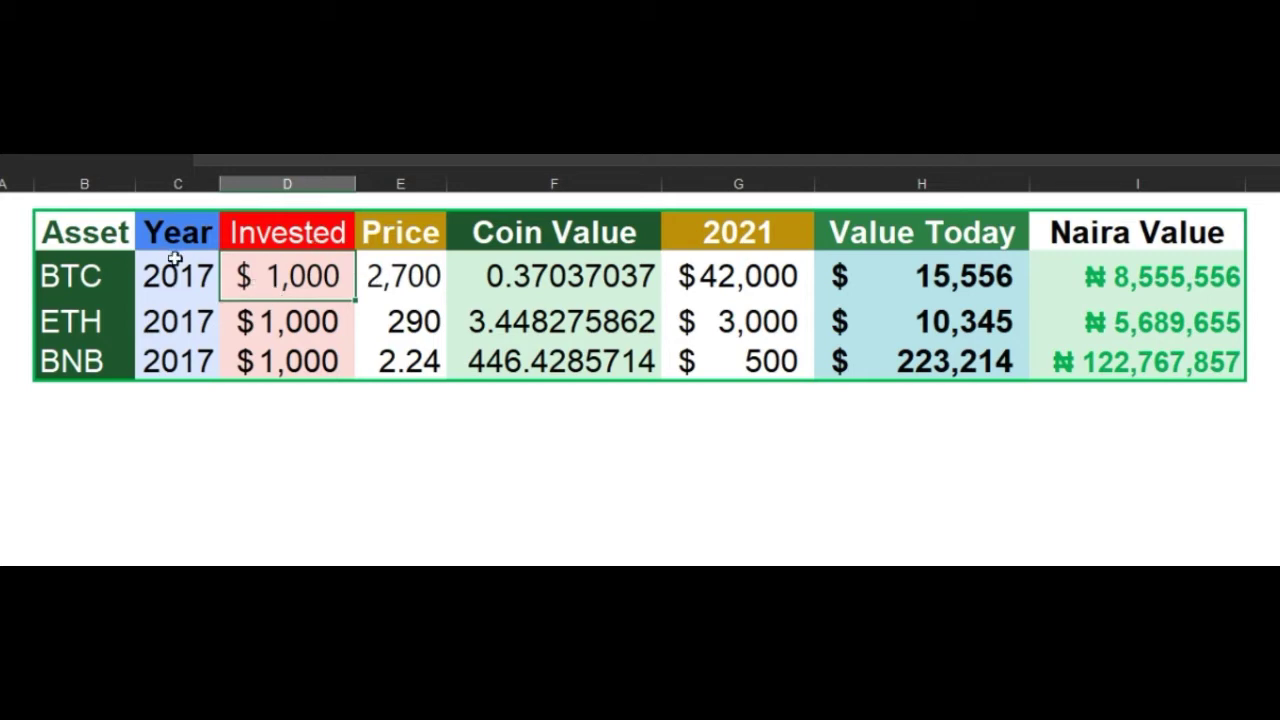
{"action": "left_click", "coordinate": [116, 282]}
{"action": "left_click", "coordinate": [173, 283]}
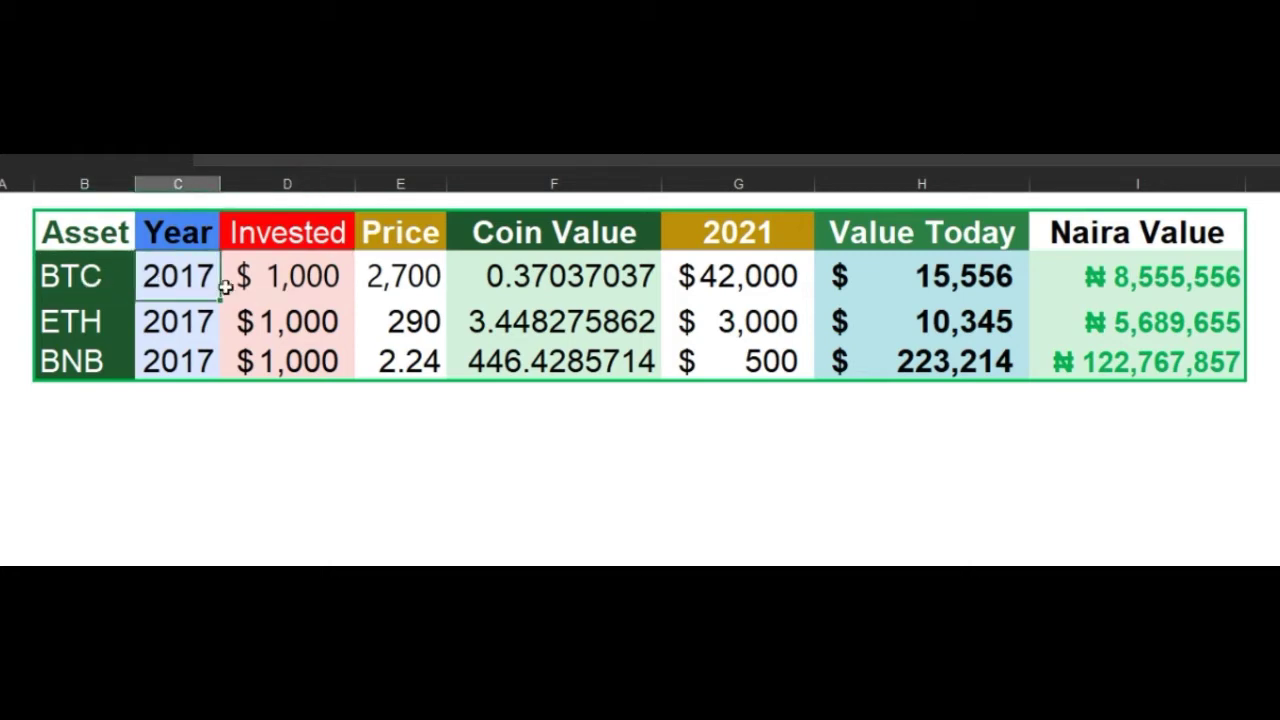
{"action": "left_click", "coordinate": [402, 276]}
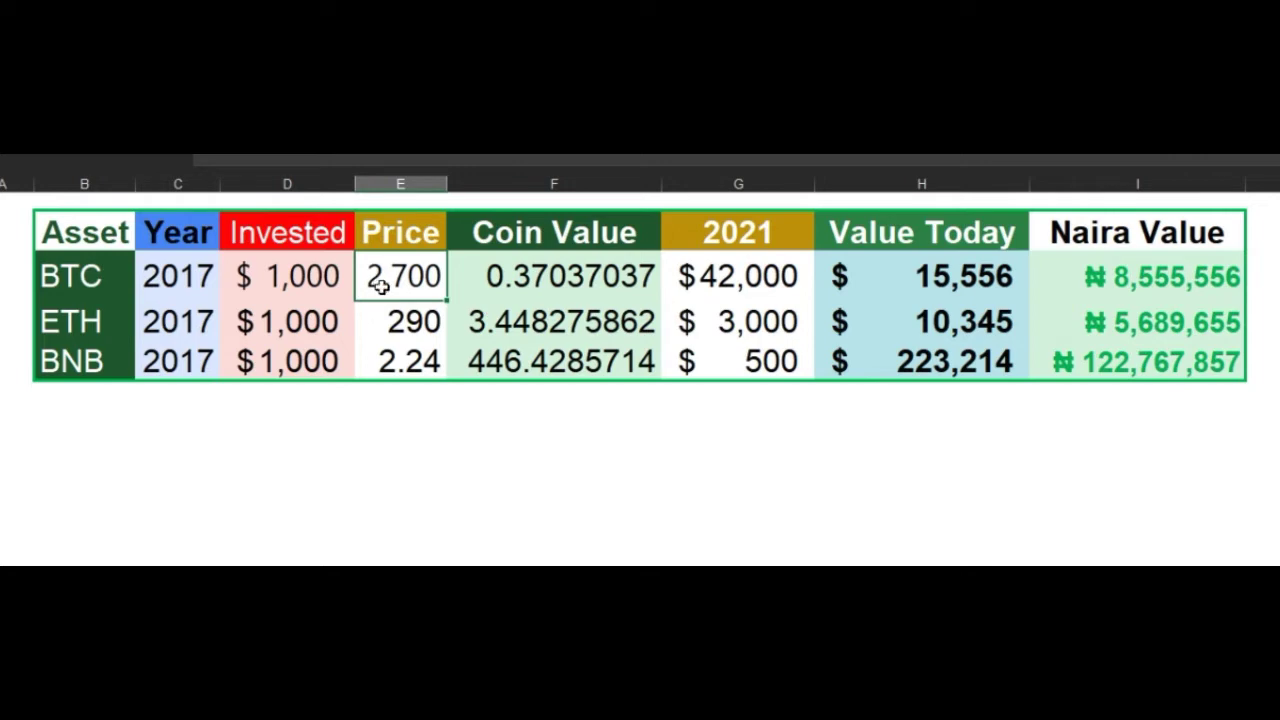
{"action": "left_click", "coordinate": [655, 270]}
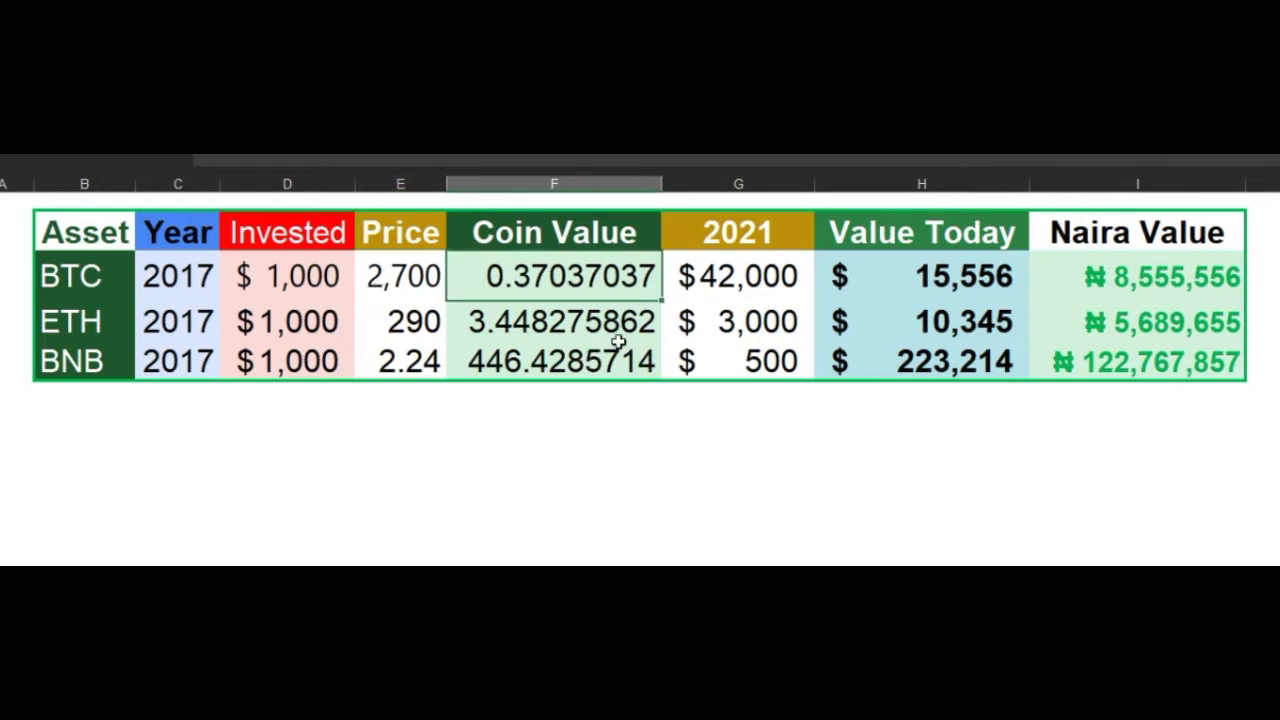
{"action": "left_click", "coordinate": [720, 290]}
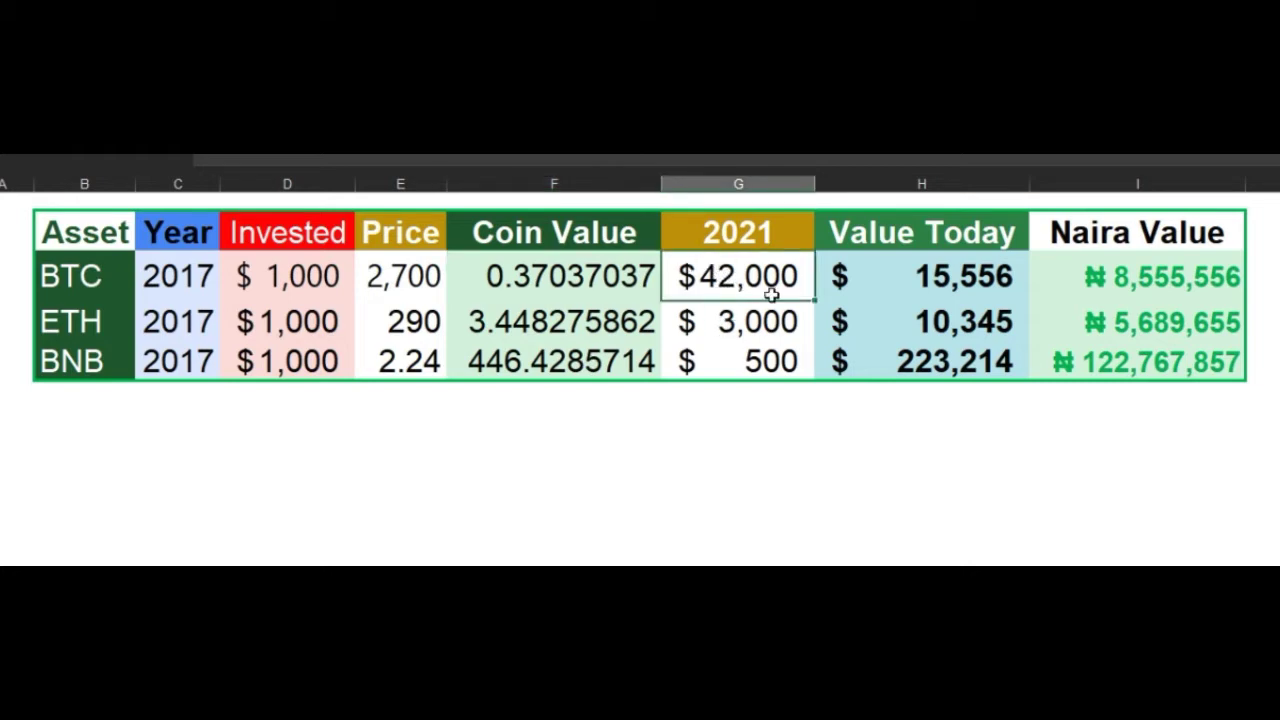
{"action": "left_click", "coordinate": [911, 278]}
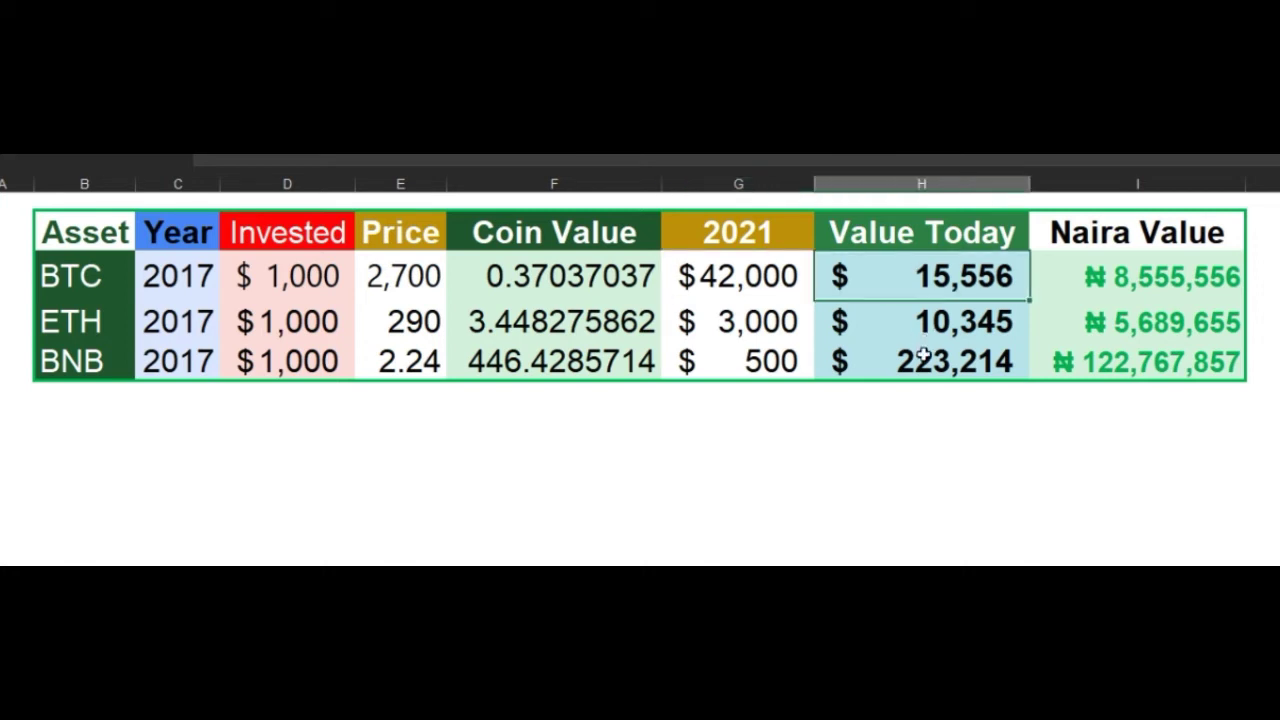
{"action": "left_click", "coordinate": [1137, 284]}
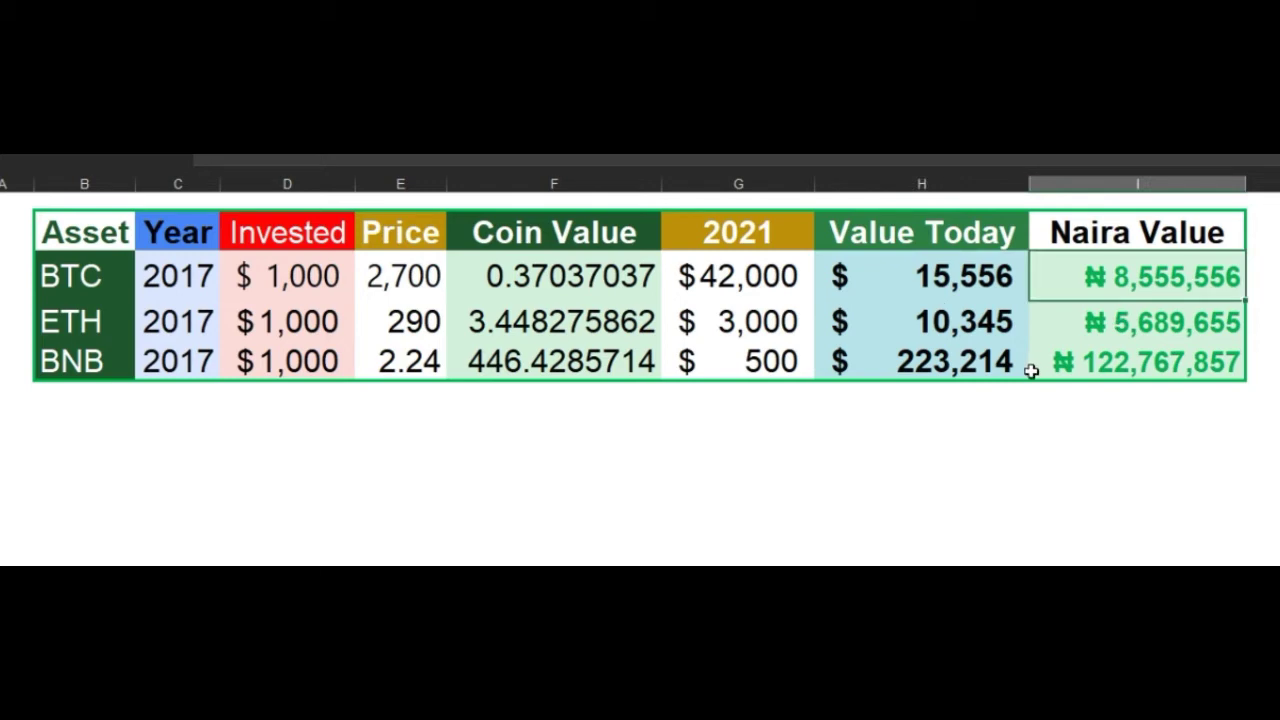
Change BTC's 2021 price in G3 from 42000 to 60000.
{"action": "double_click", "coordinate": [722, 277]}
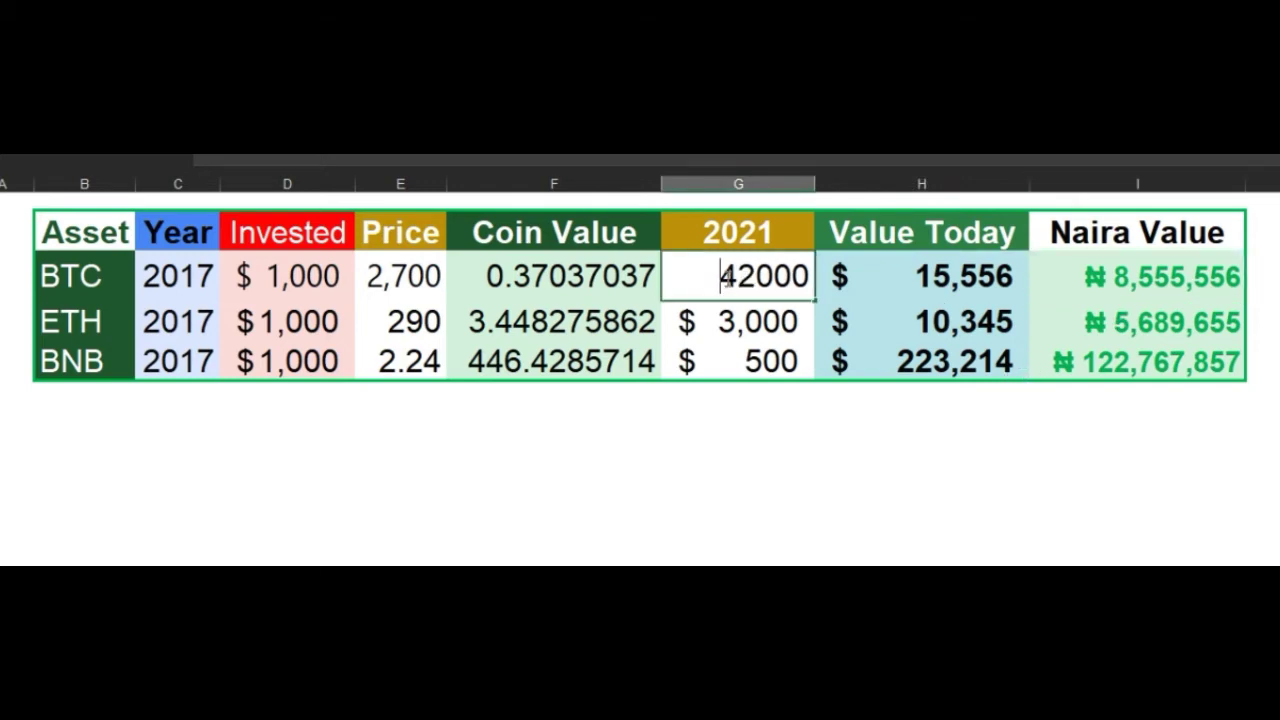
{"action": "key", "text": "shift+Right"}
{"action": "key", "text": "shift+Right"}
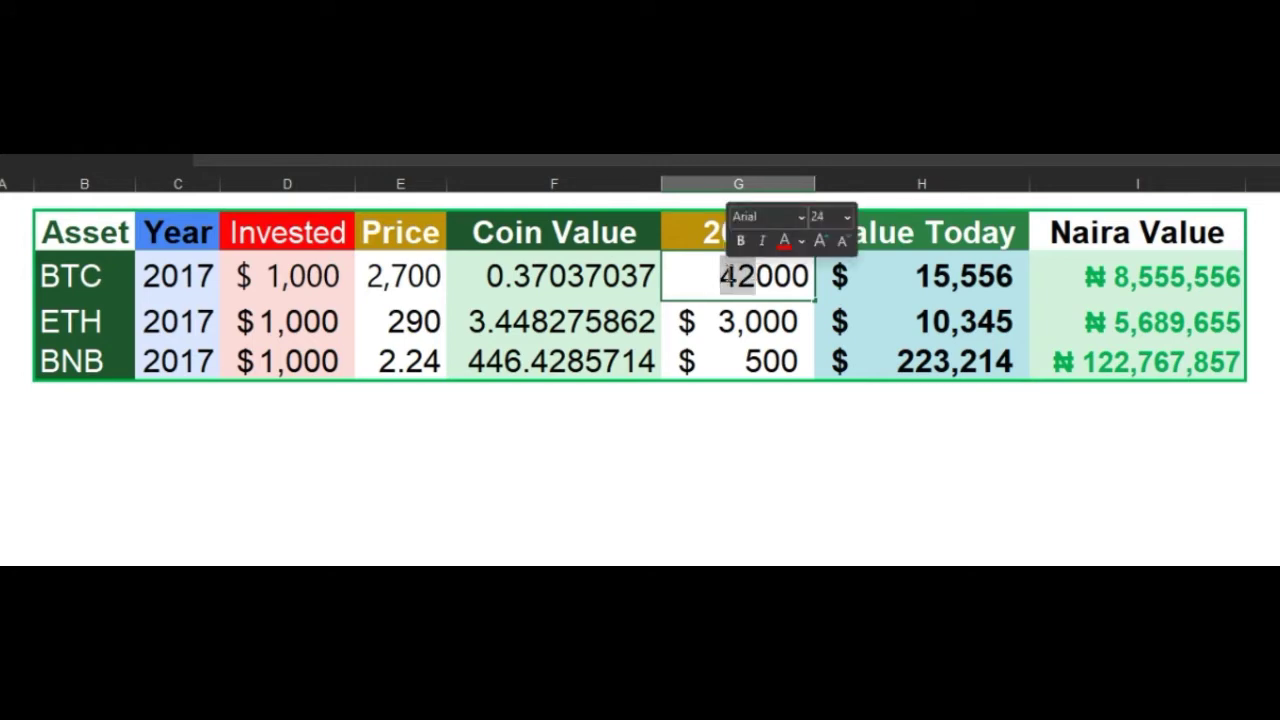
{"action": "type", "text": "60"}
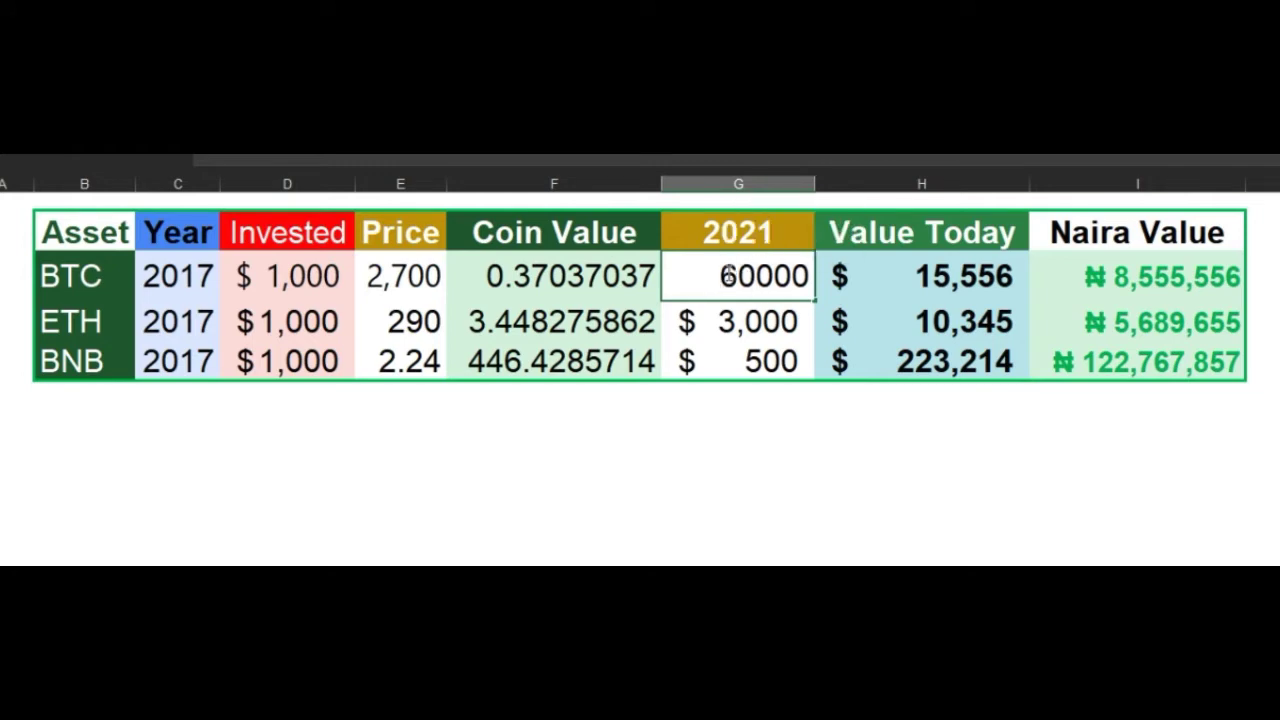
{"action": "key", "text": "Return"}
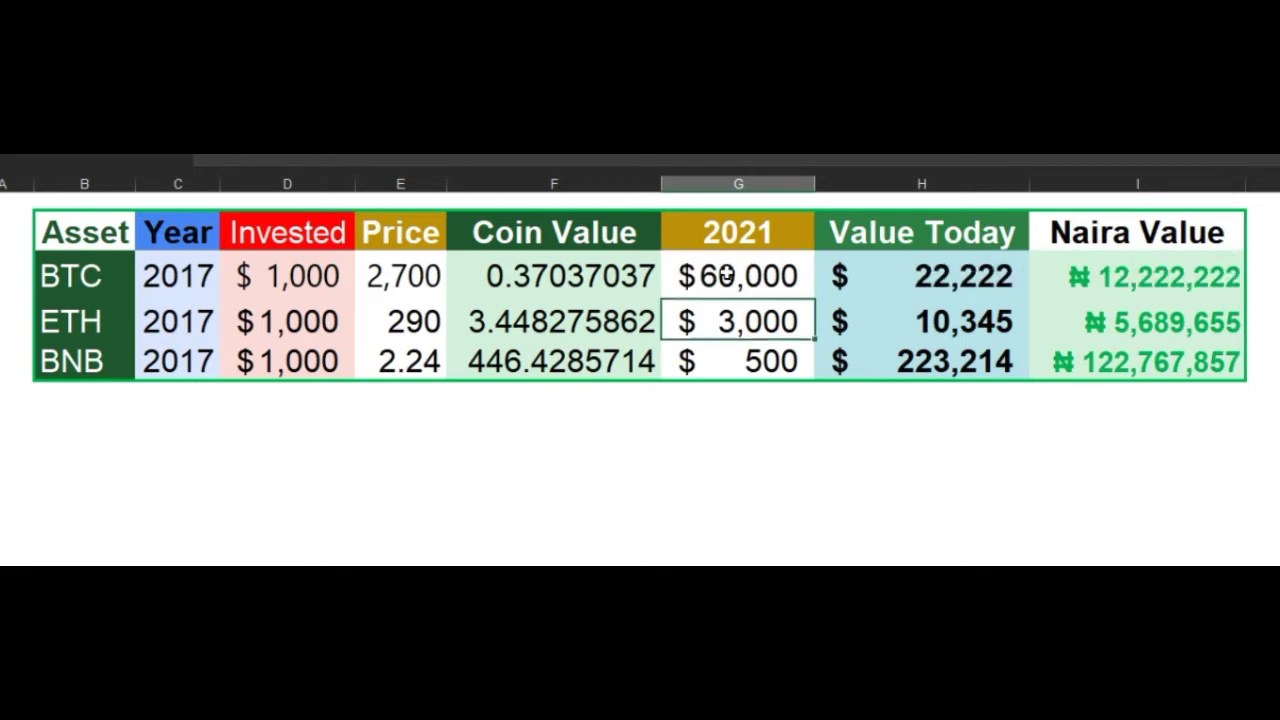
Check BTC's invested amount, new price, $22,222 value today and ₦12,222,222 naira value.
{"action": "left_click", "coordinate": [285, 280]}
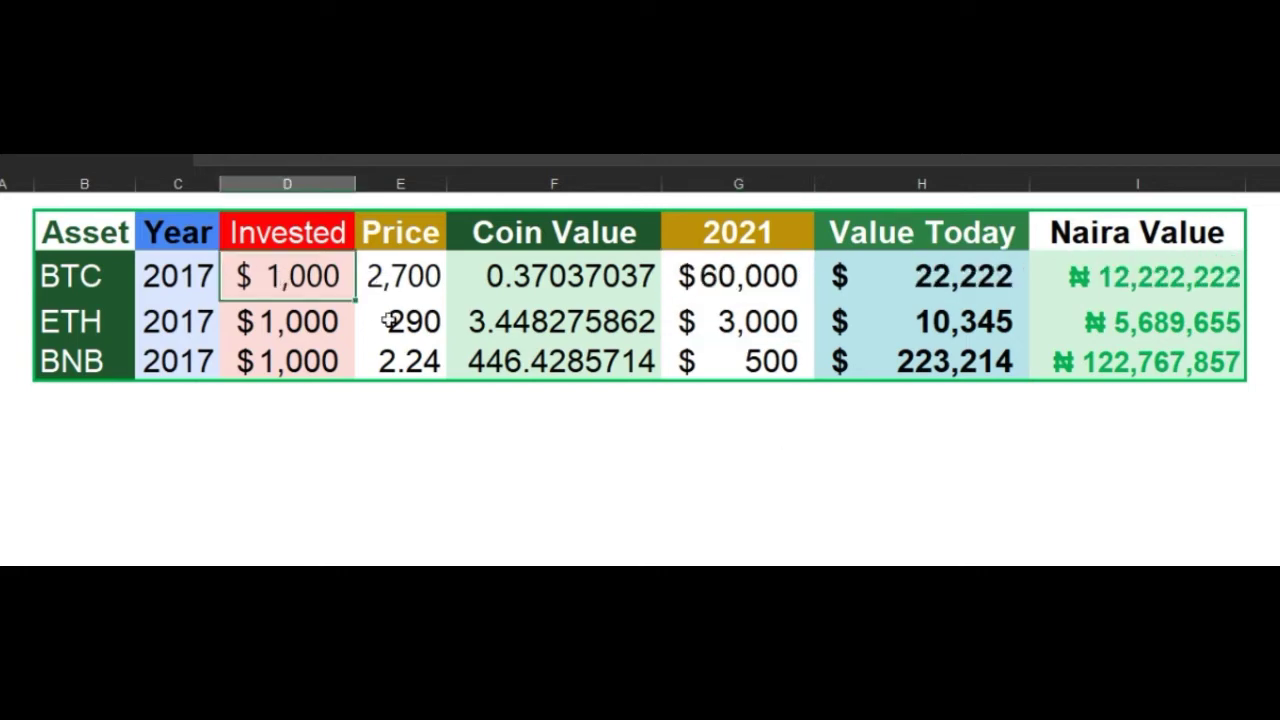
{"action": "left_click", "coordinate": [737, 275]}
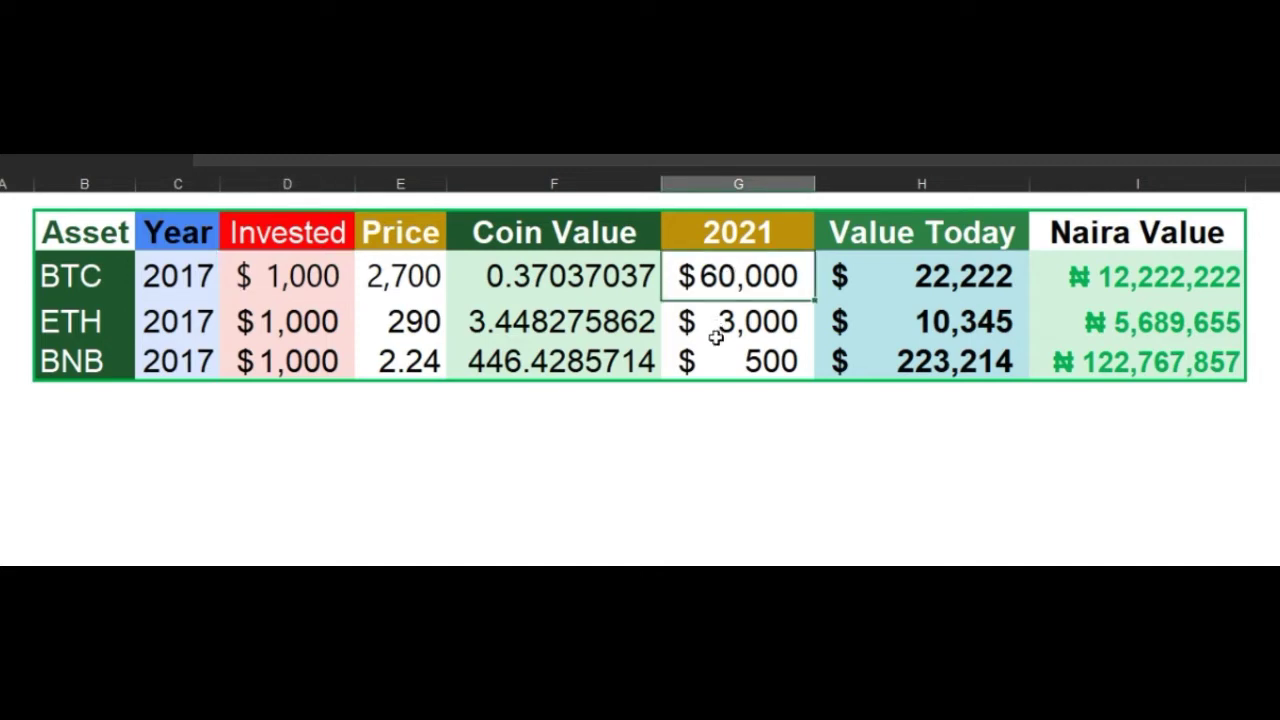
{"action": "left_click", "coordinate": [928, 285]}
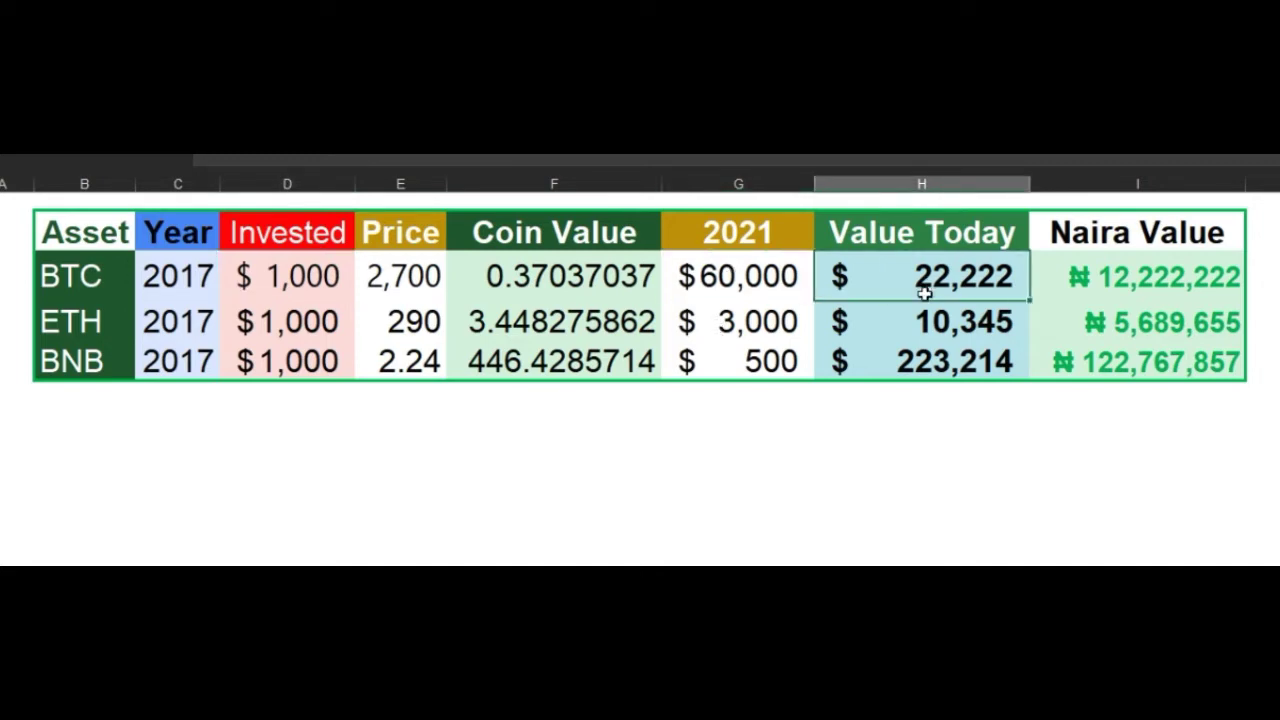
{"action": "left_click", "coordinate": [1175, 285]}
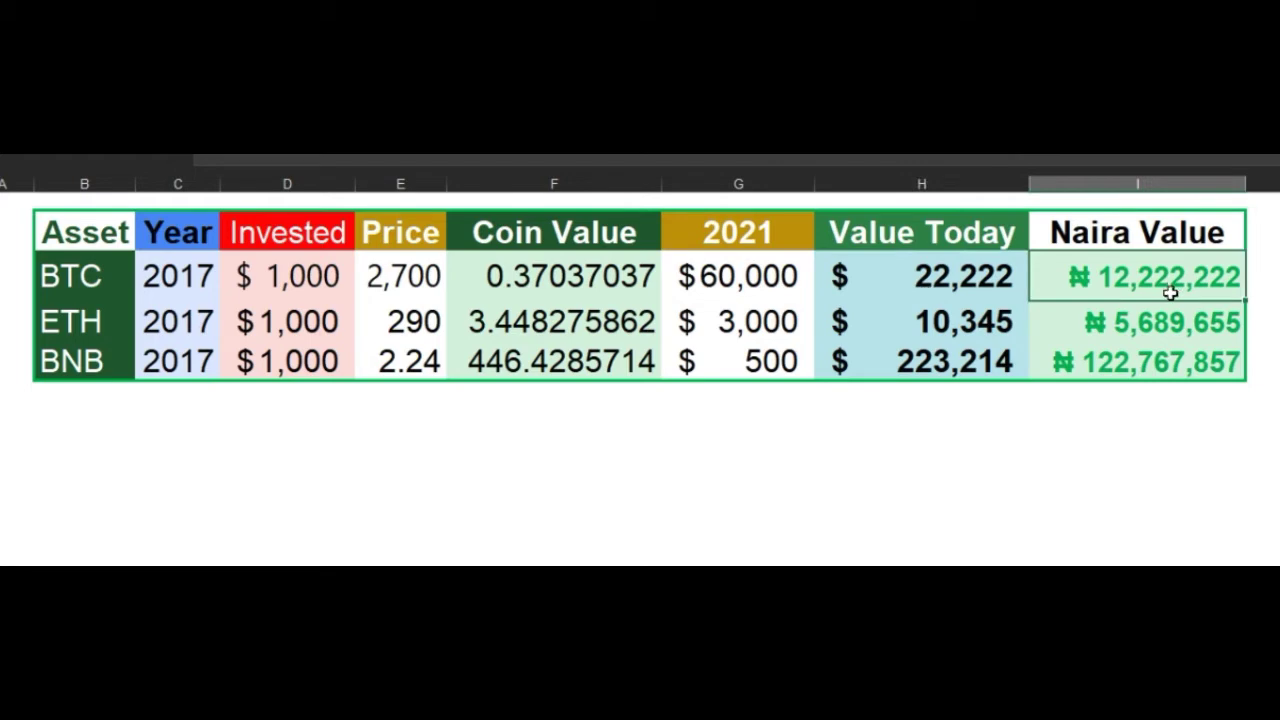
Review the ETH row's purchase year, 2017 price of 290, invested amount and coins bought.
{"action": "left_click", "coordinate": [128, 330]}
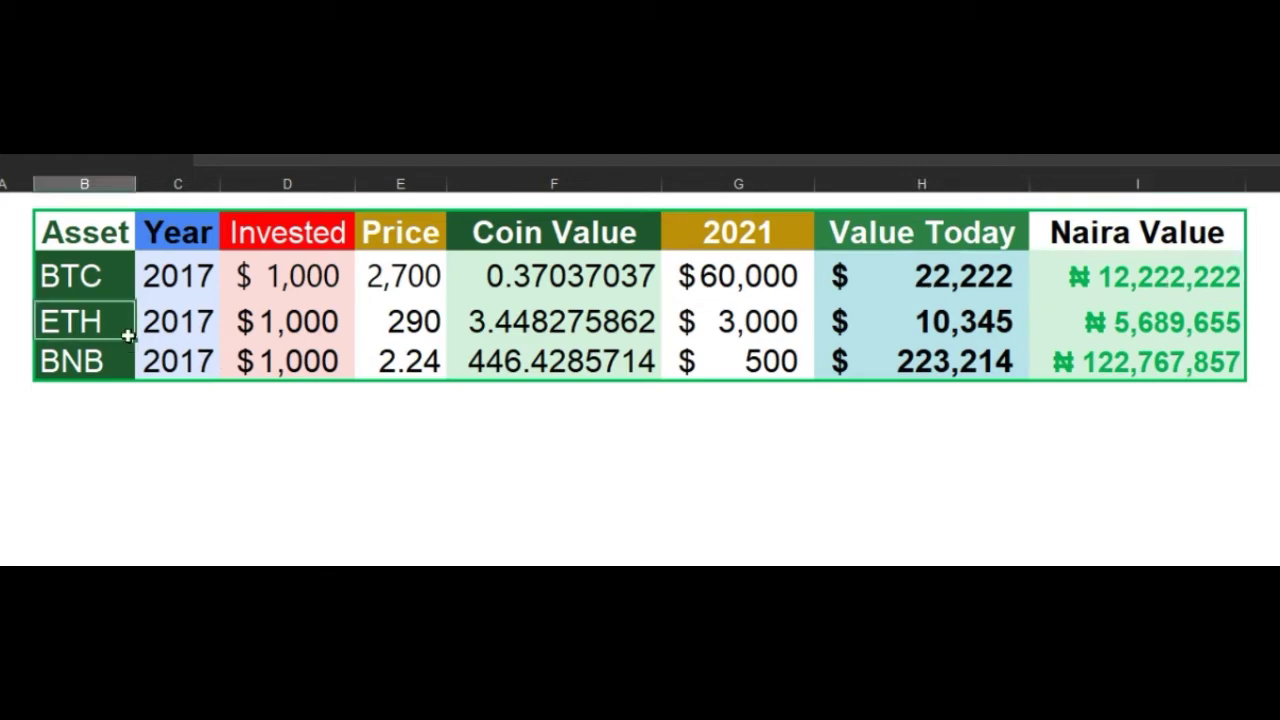
{"action": "left_click", "coordinate": [178, 328]}
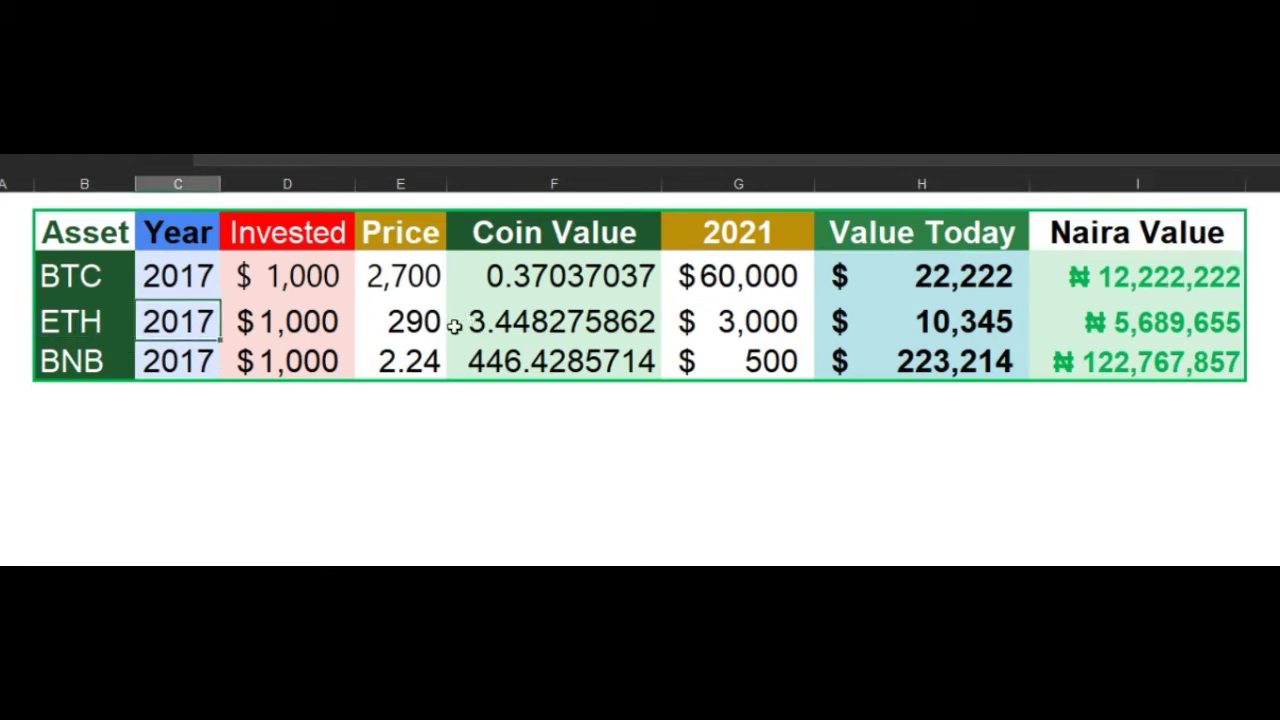
{"action": "left_click", "coordinate": [422, 330]}
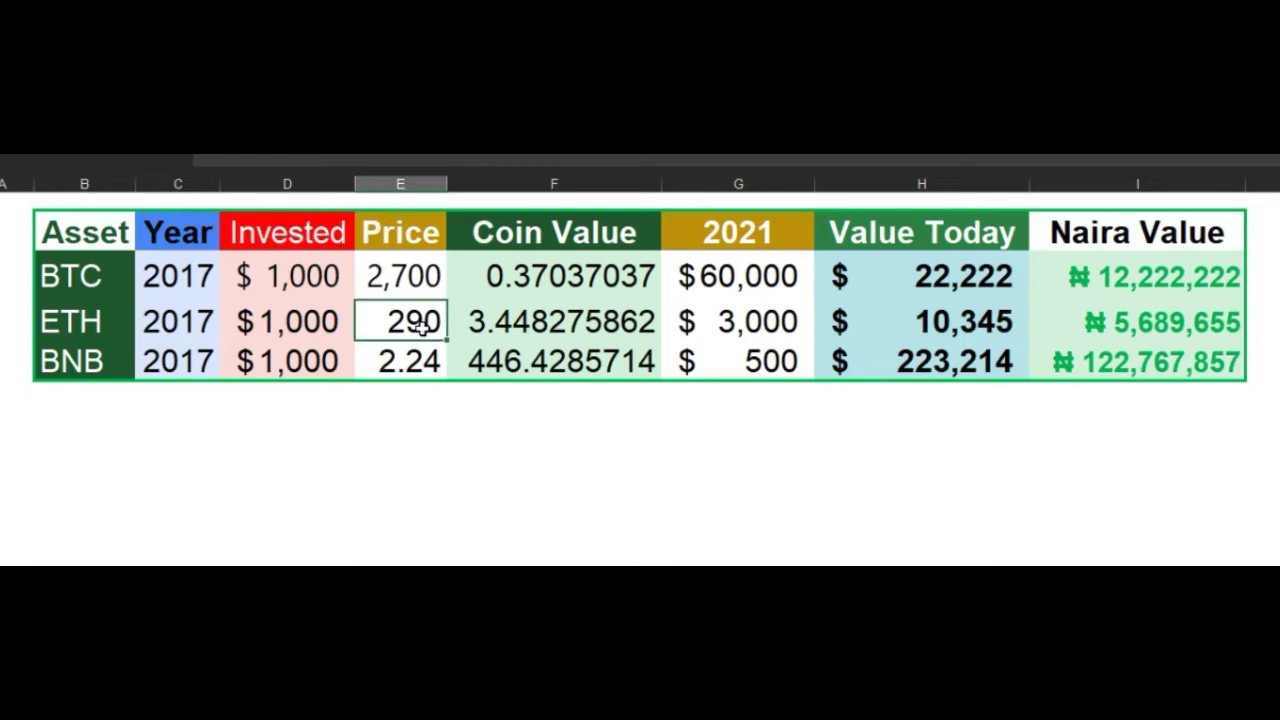
{"action": "left_click", "coordinate": [300, 335]}
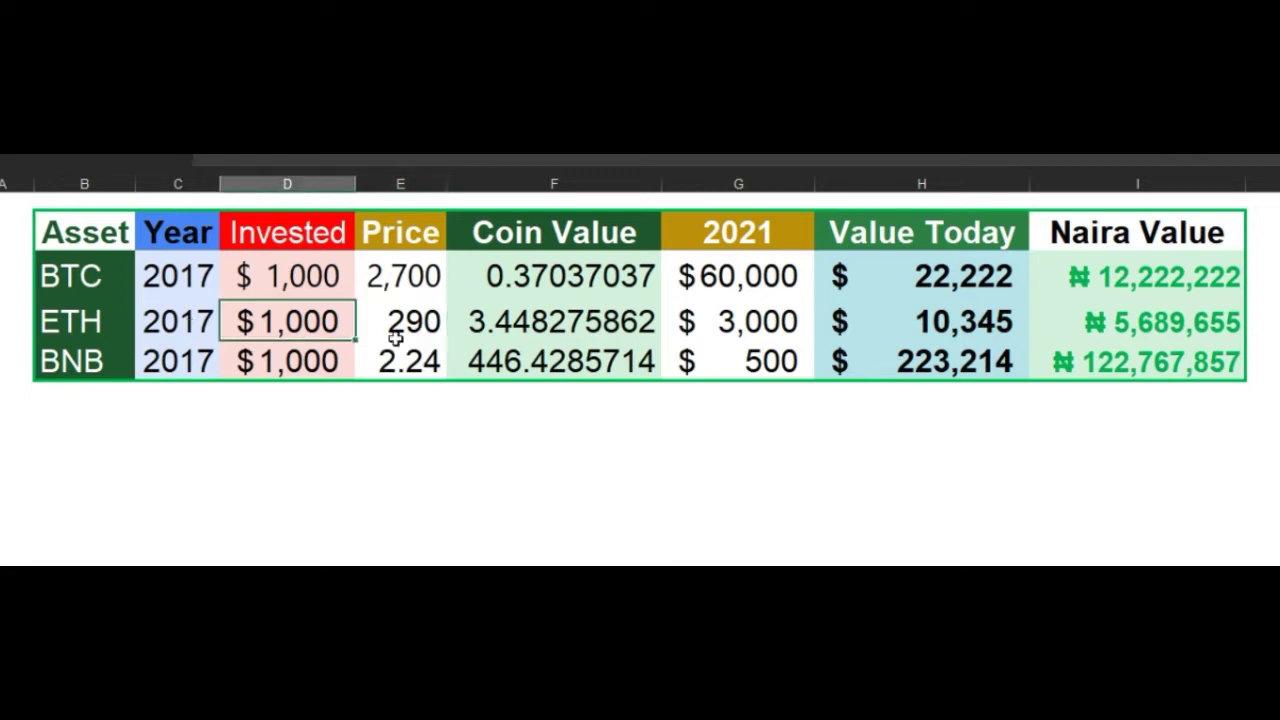
{"action": "left_click", "coordinate": [548, 327]}
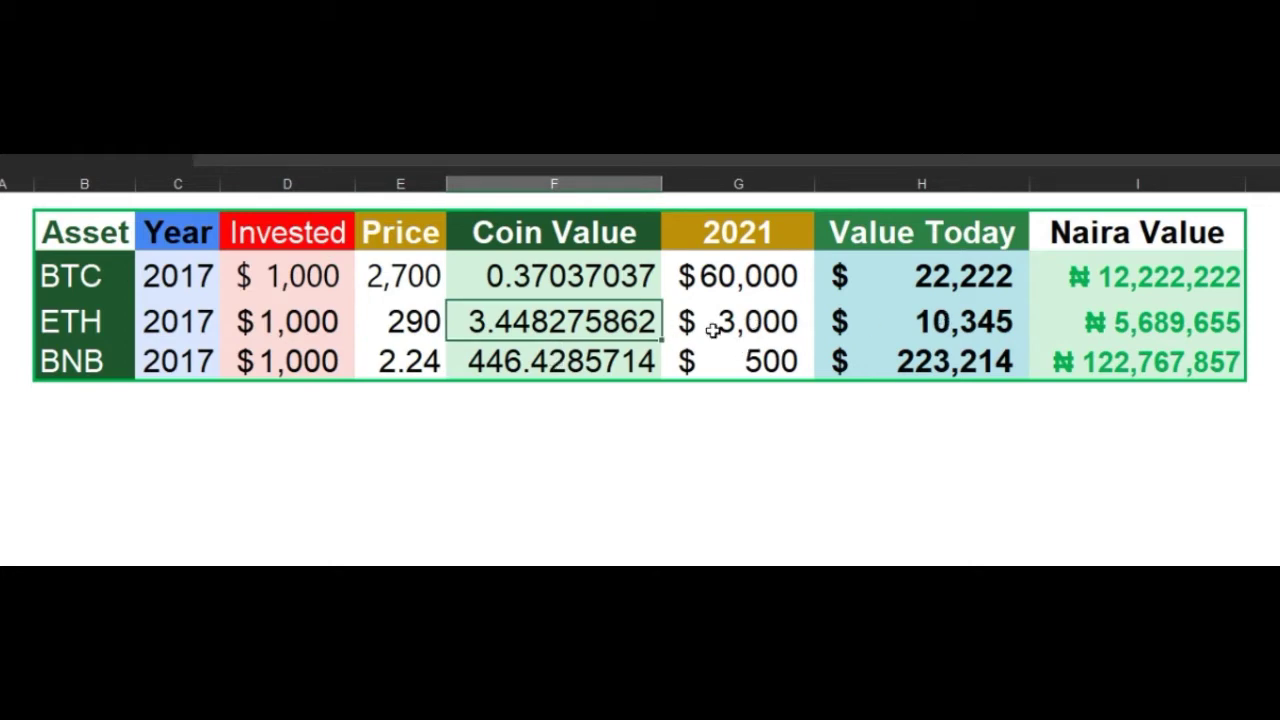
Change ETH's 2021 price in G4 from 3000 to 4000.
{"action": "left_click", "coordinate": [714, 328]}
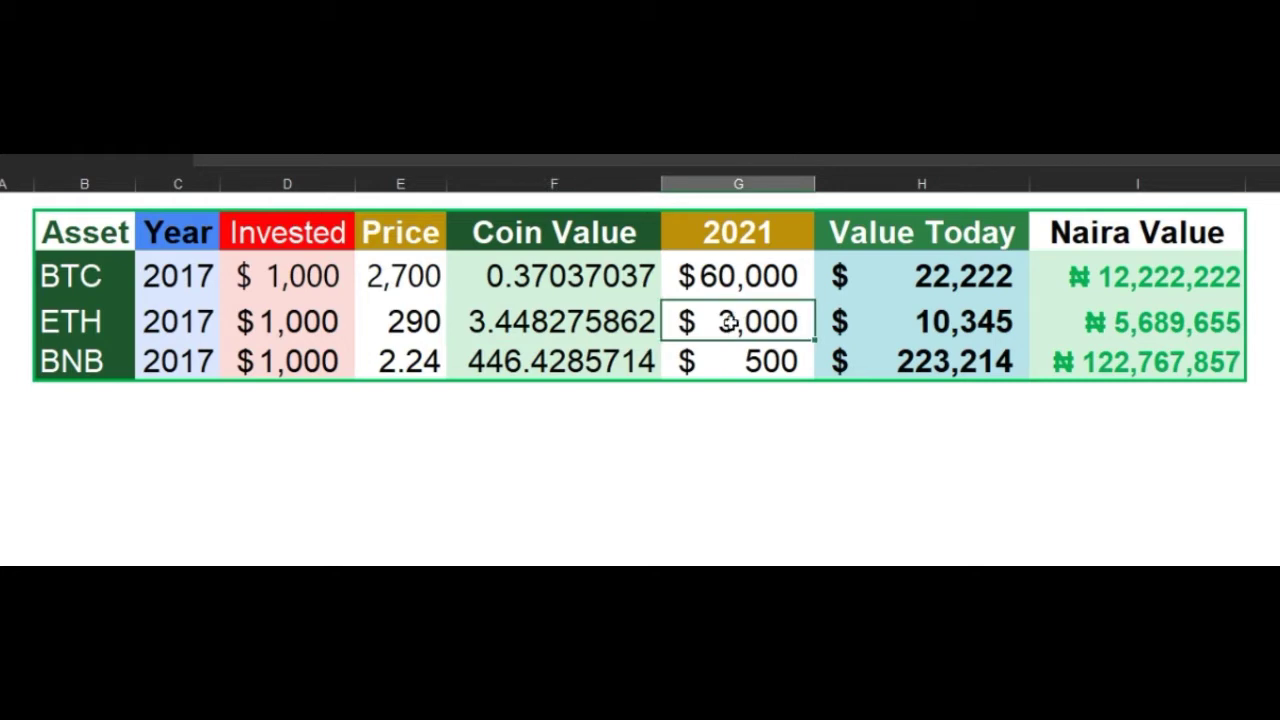
{"action": "double_click", "coordinate": [728, 320]}
{"action": "left_click_drag", "start_coordinate": [753, 320], "coordinate": [736, 320]}
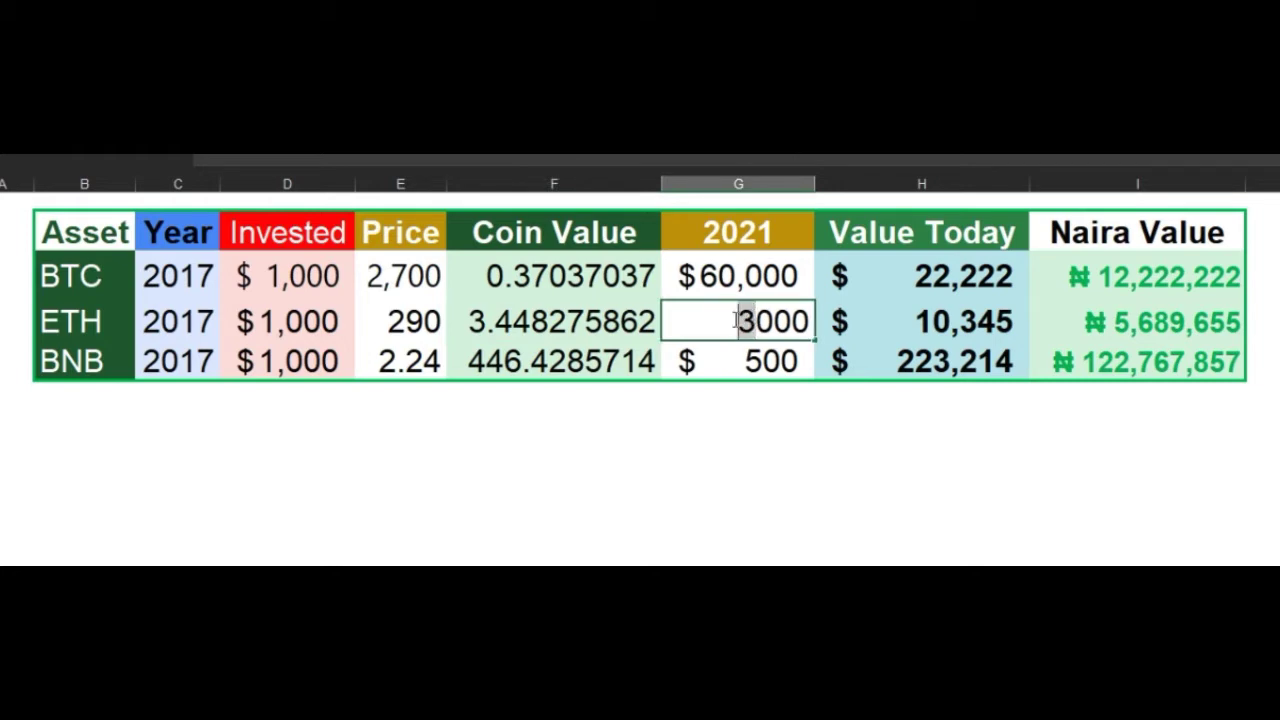
{"action": "type", "text": "4"}
{"action": "key", "text": "Return"}
Give ETH's invested amount in D4 the same currency format as D5.
{"action": "left_click", "coordinate": [729, 326]}
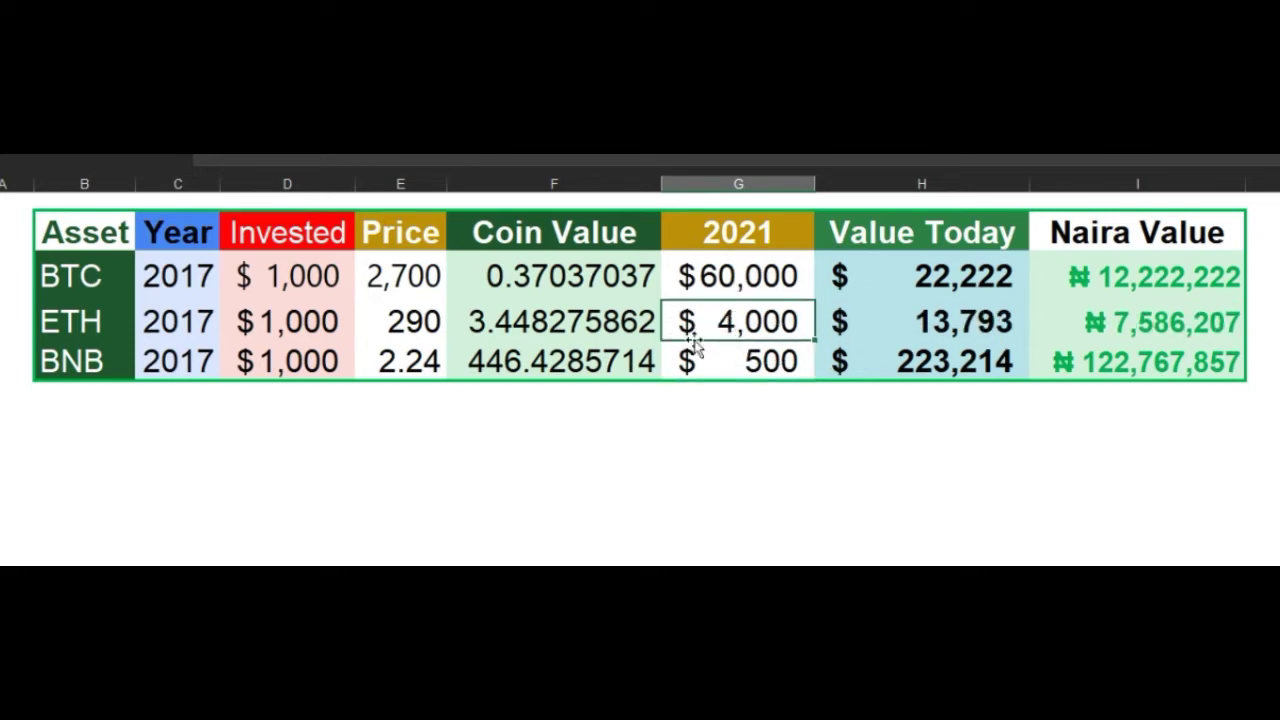
{"action": "left_click", "coordinate": [268, 320]}
{"action": "key", "text": "F4"}
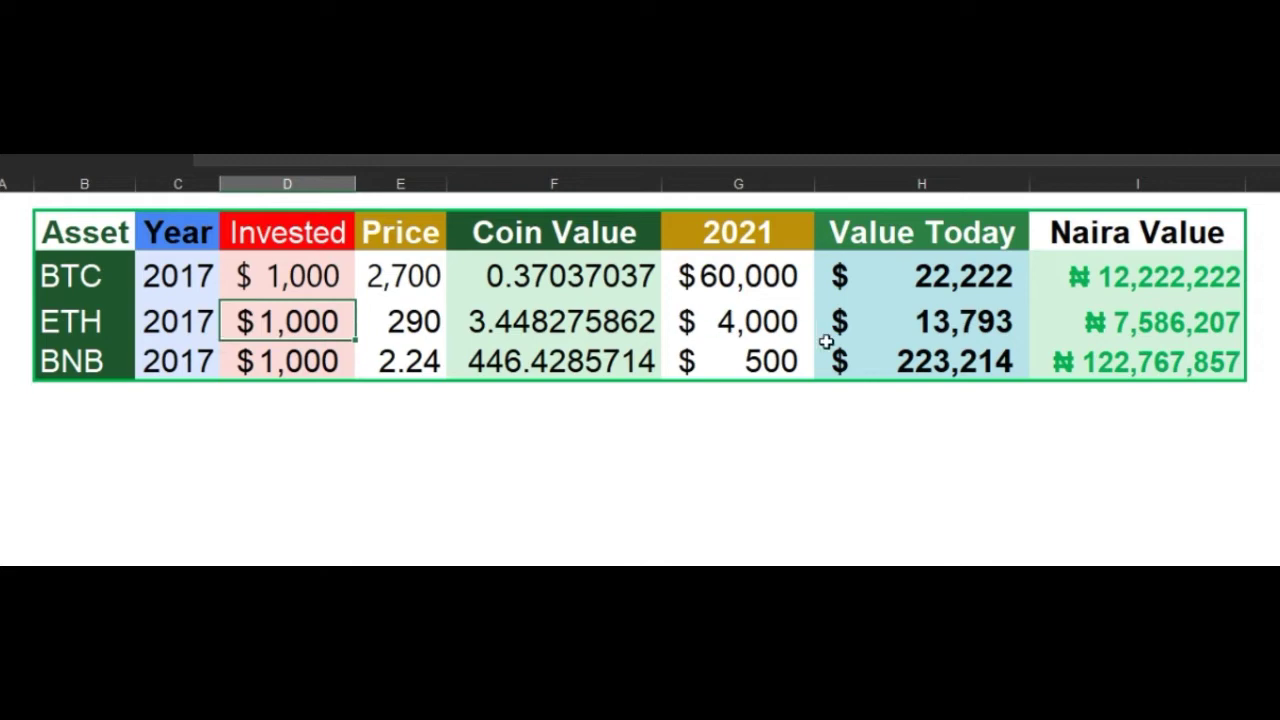
{"action": "left_click", "coordinate": [935, 320]}
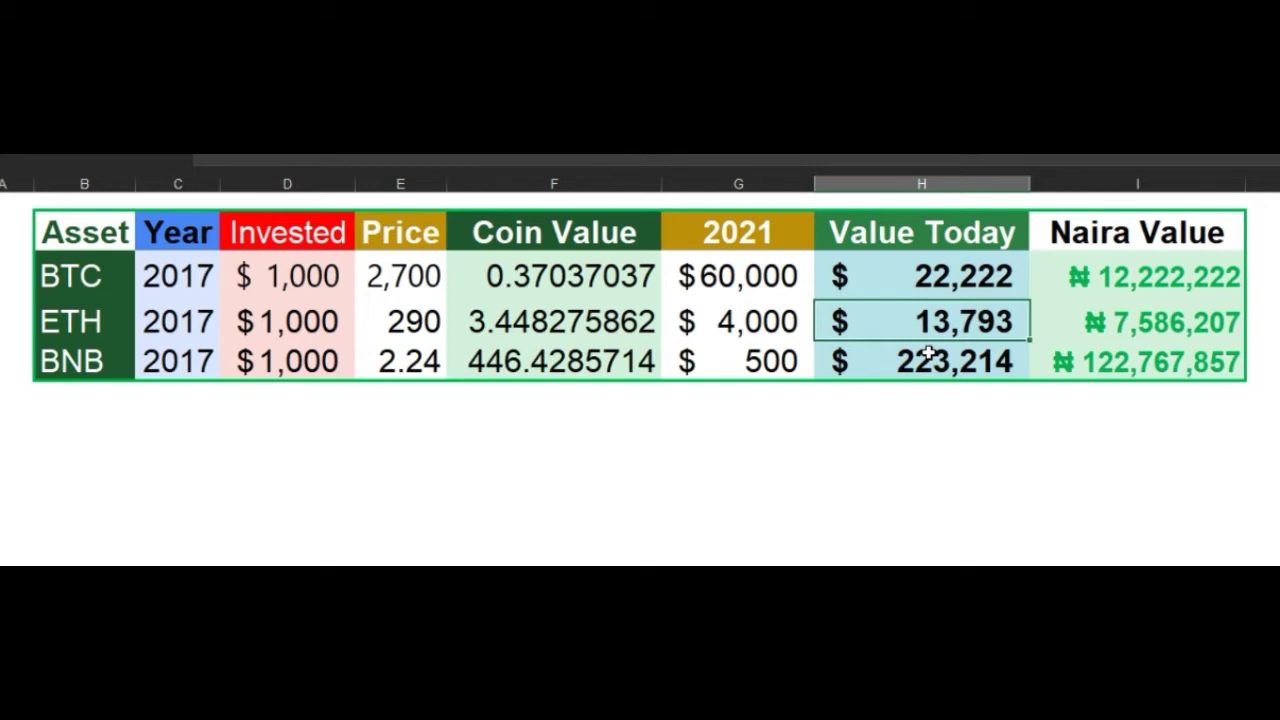
{"action": "left_click", "coordinate": [1117, 328]}
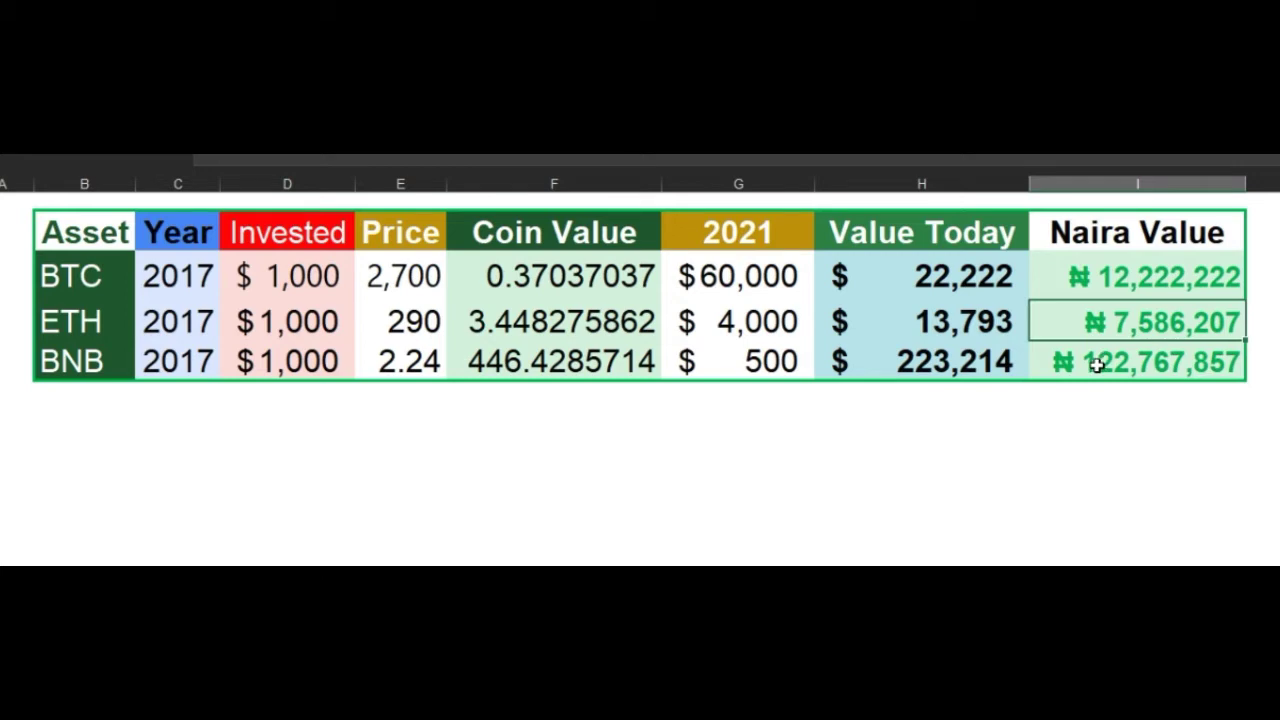
{"action": "left_click", "coordinate": [177, 363]}
{"action": "left_click", "coordinate": [65, 363]}
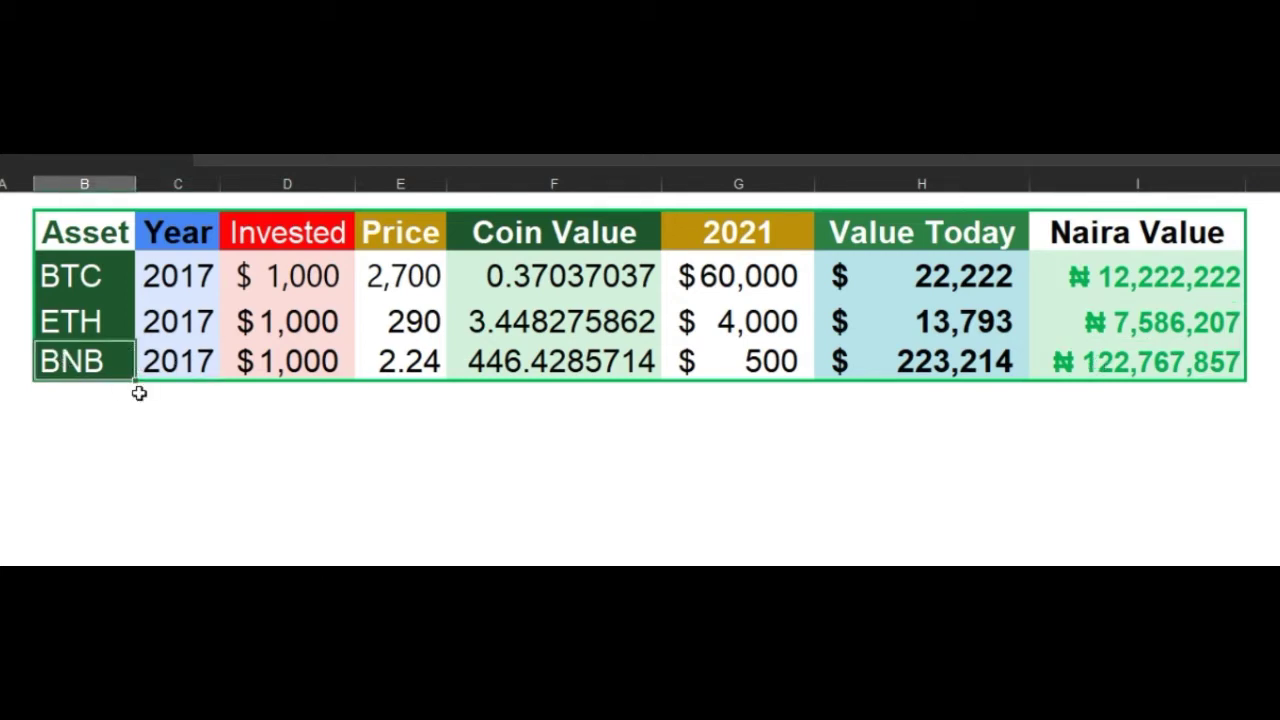
{"action": "left_click", "coordinate": [276, 361]}
{"action": "left_click", "coordinate": [425, 366]}
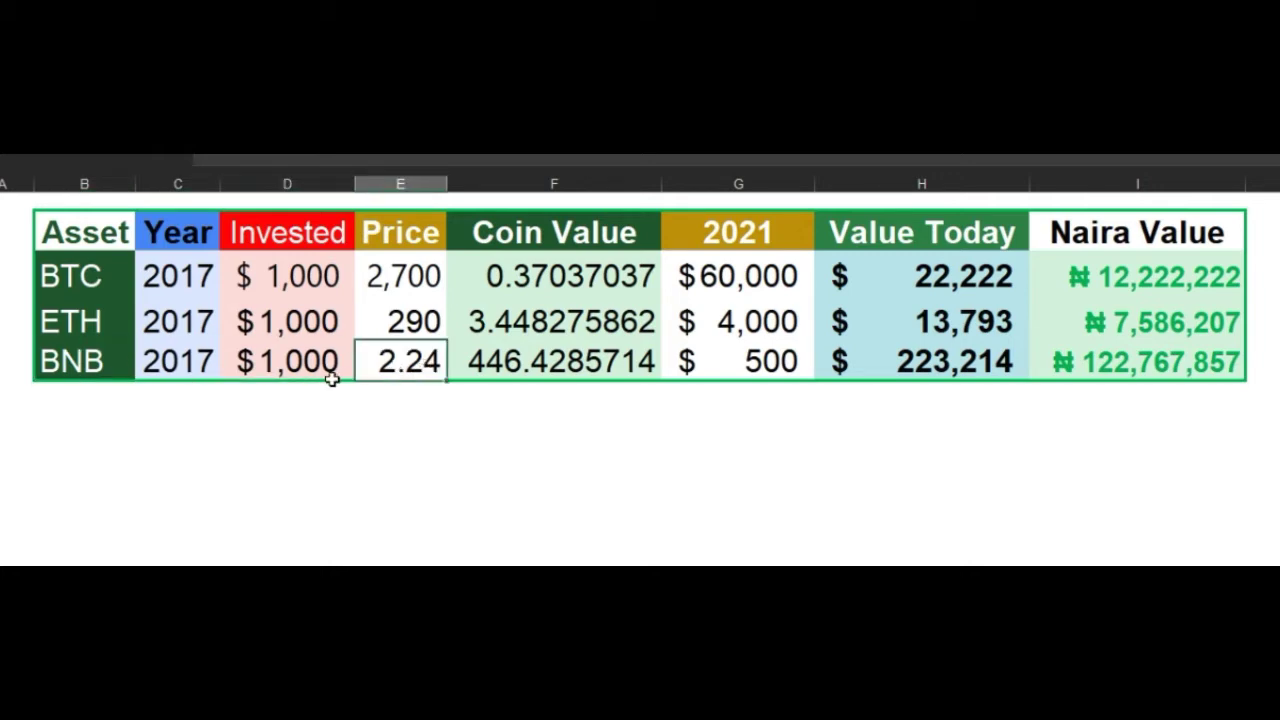
{"action": "left_click", "coordinate": [281, 368]}
{"action": "left_click", "coordinate": [400, 365]}
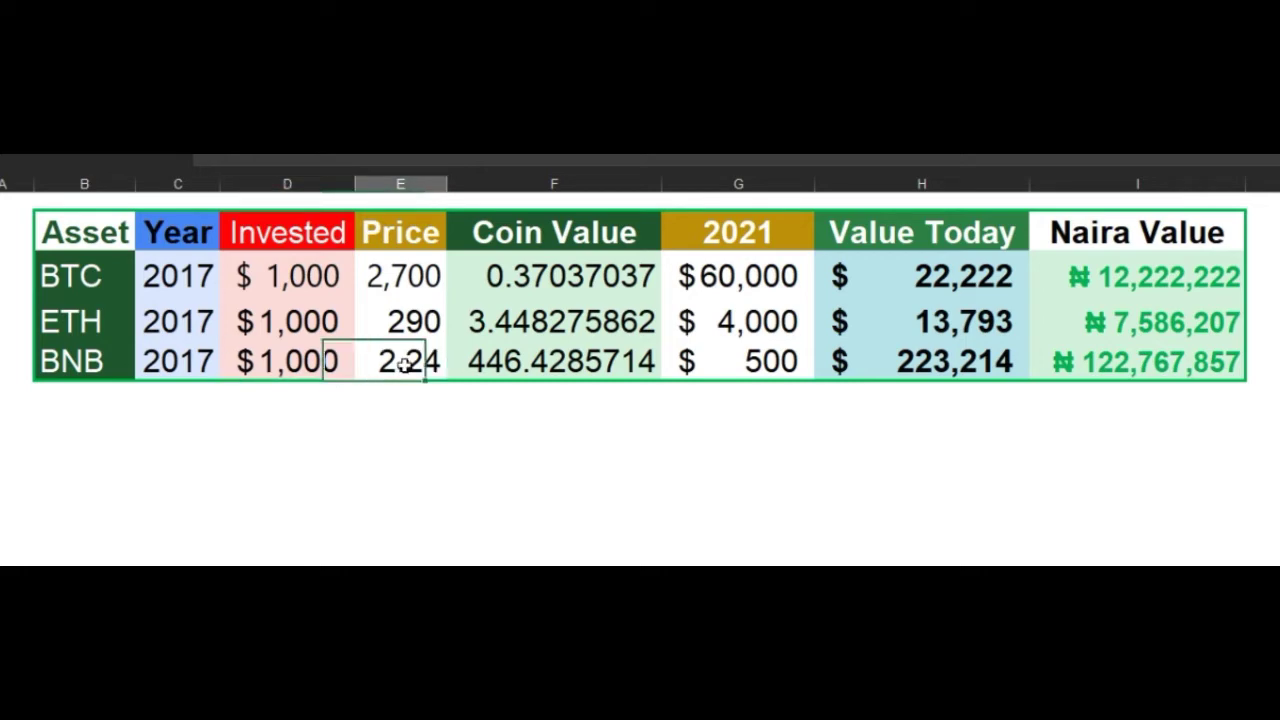
{"action": "left_click", "coordinate": [282, 366]}
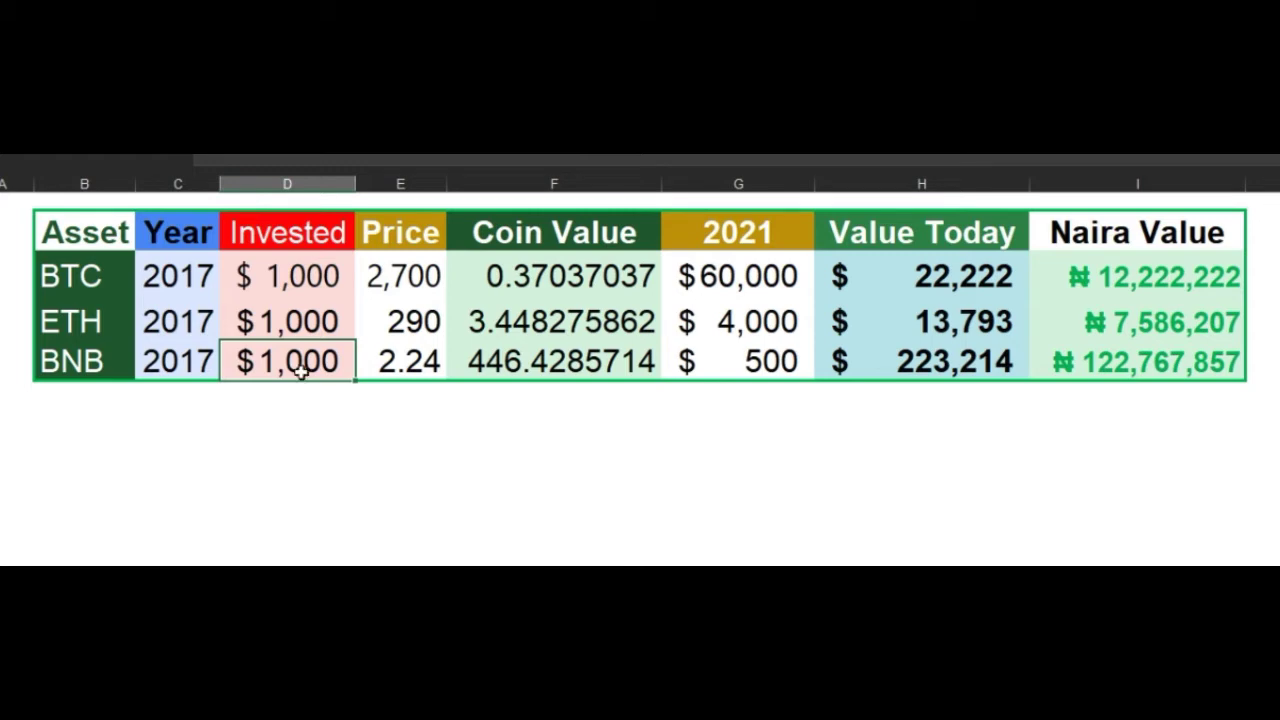
{"action": "left_click", "coordinate": [390, 358]}
{"action": "left_click", "coordinate": [518, 366]}
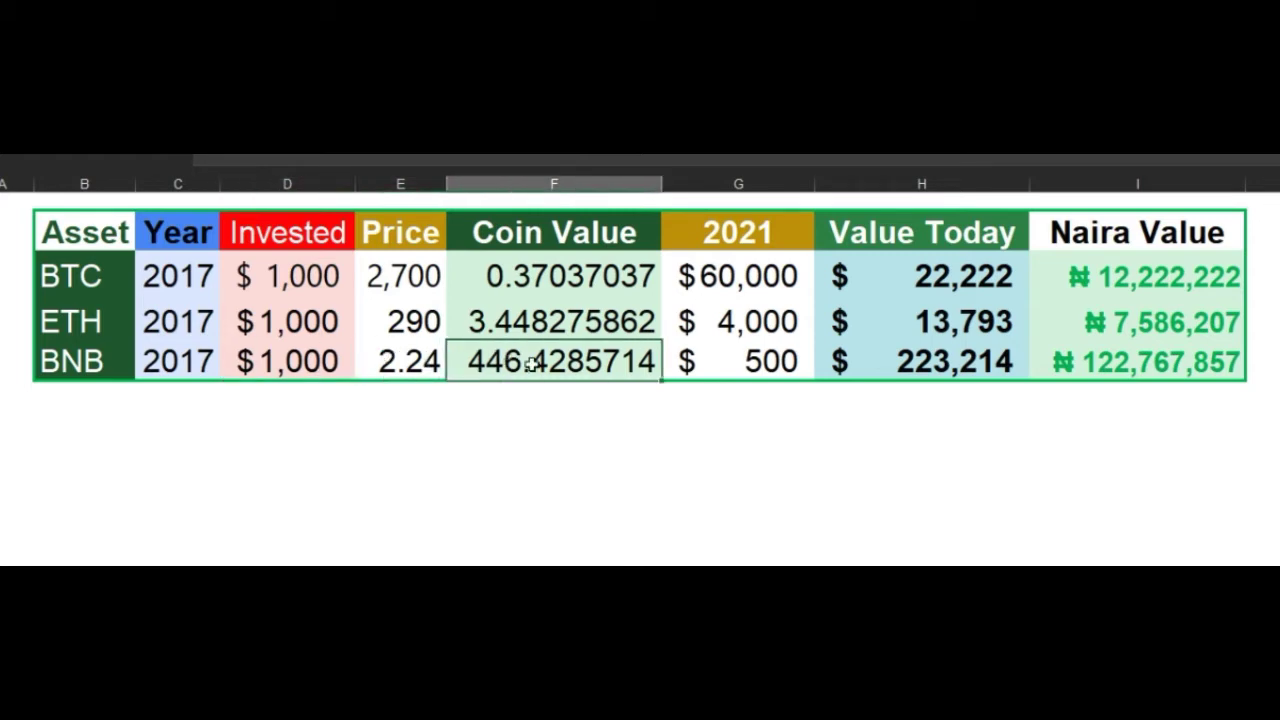
{"action": "left_click", "coordinate": [802, 378]}
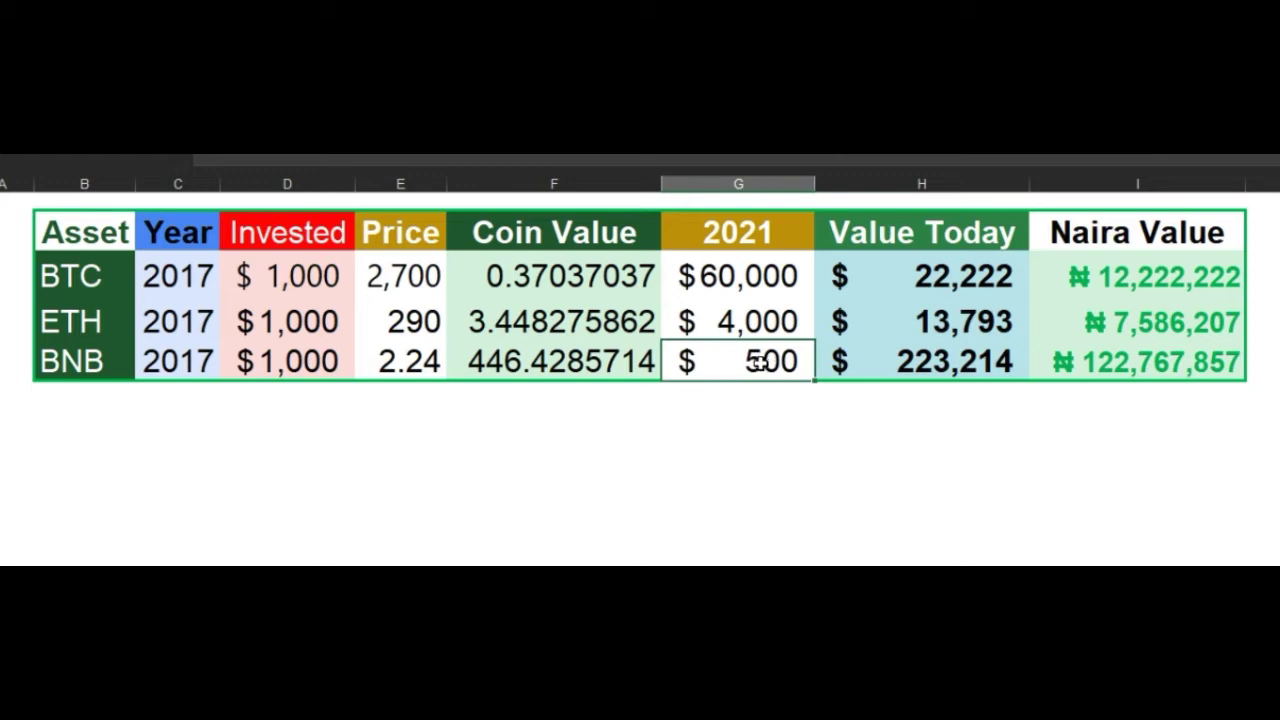
{"action": "left_click", "coordinate": [303, 361]}
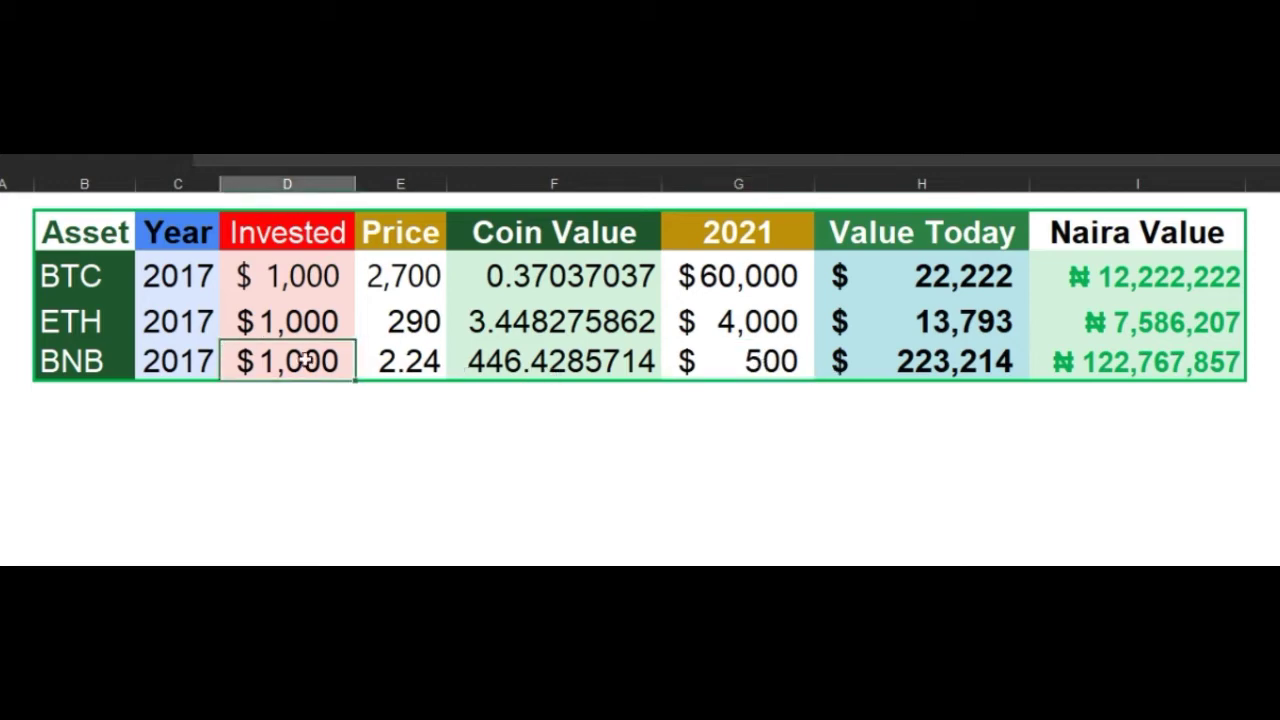
{"action": "left_click", "coordinate": [936, 370]}
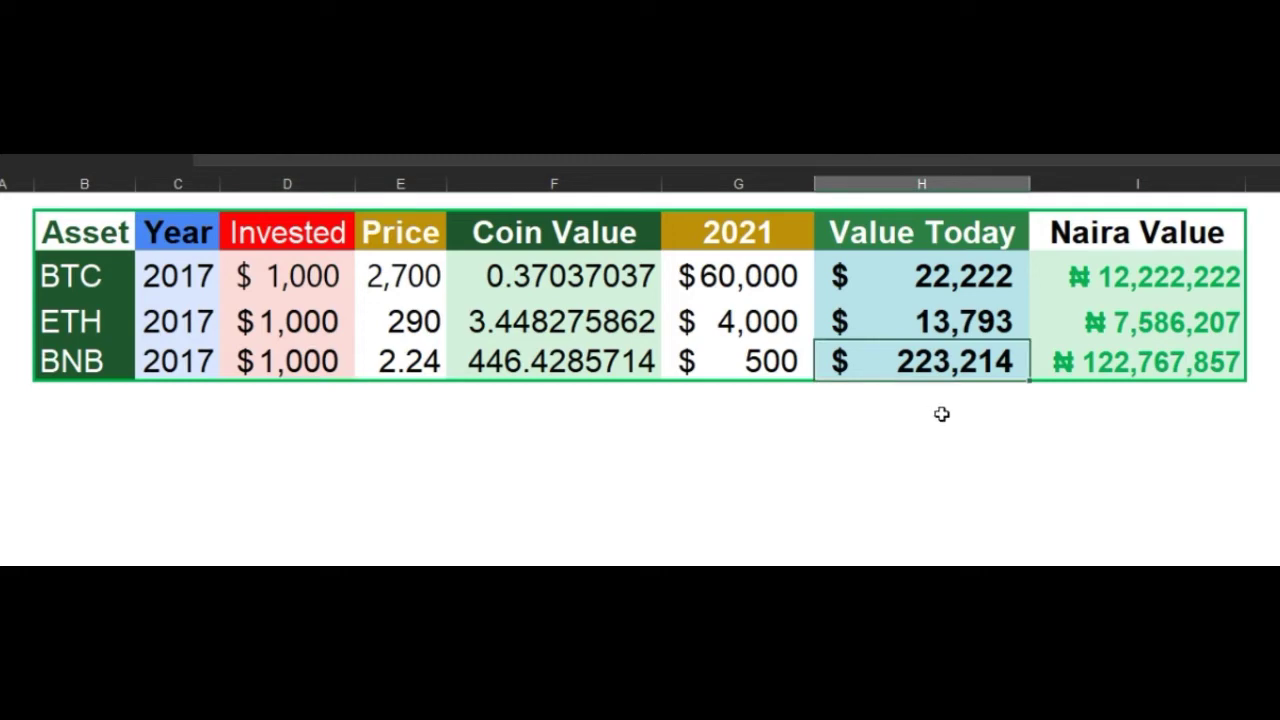
{"action": "left_click", "coordinate": [1112, 368]}
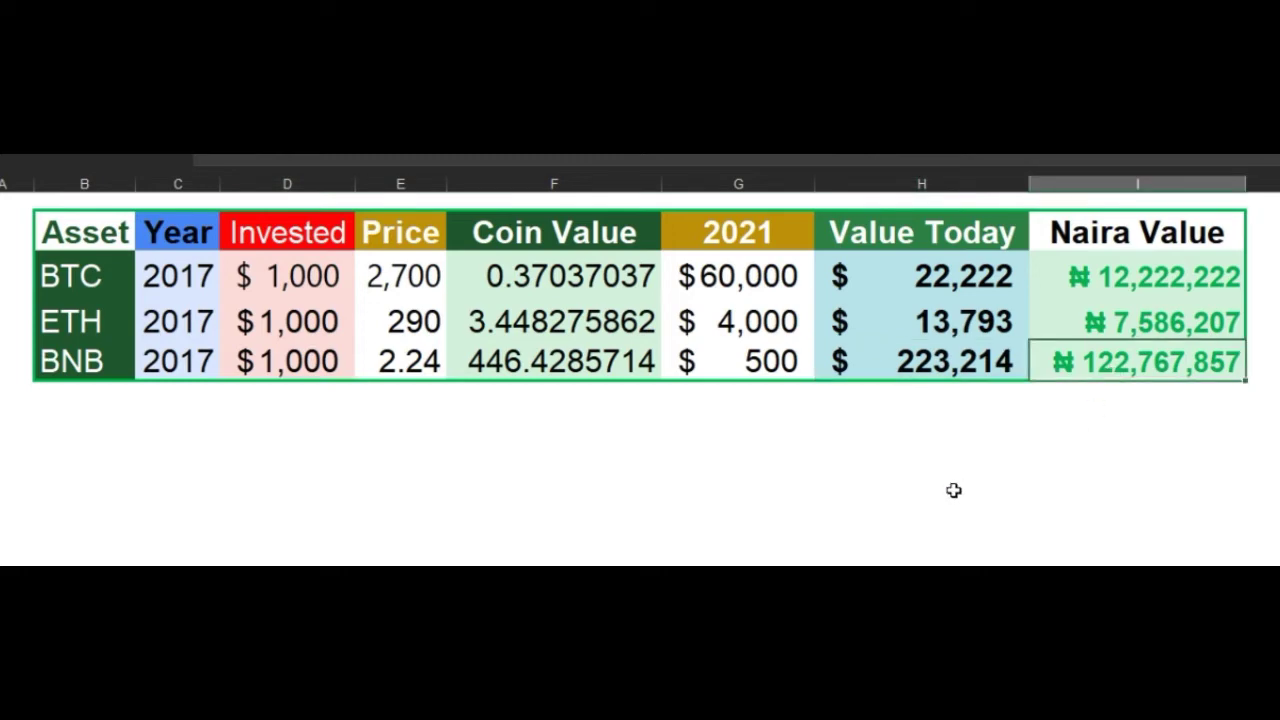
{"action": "left_click", "coordinate": [762, 369]}
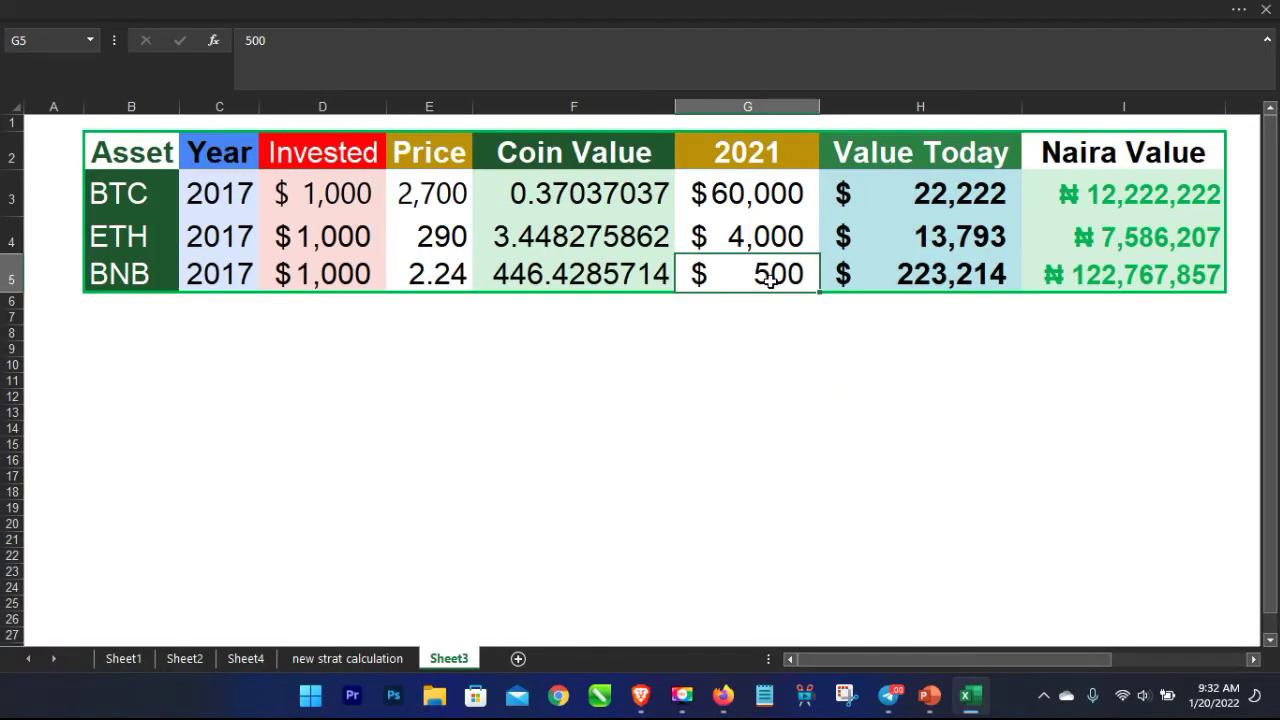
Switch to the Brave browser showing CoinMarketCap's live BTC, ETH and BNB prices.
{"action": "key", "text": "alt+Tab"}
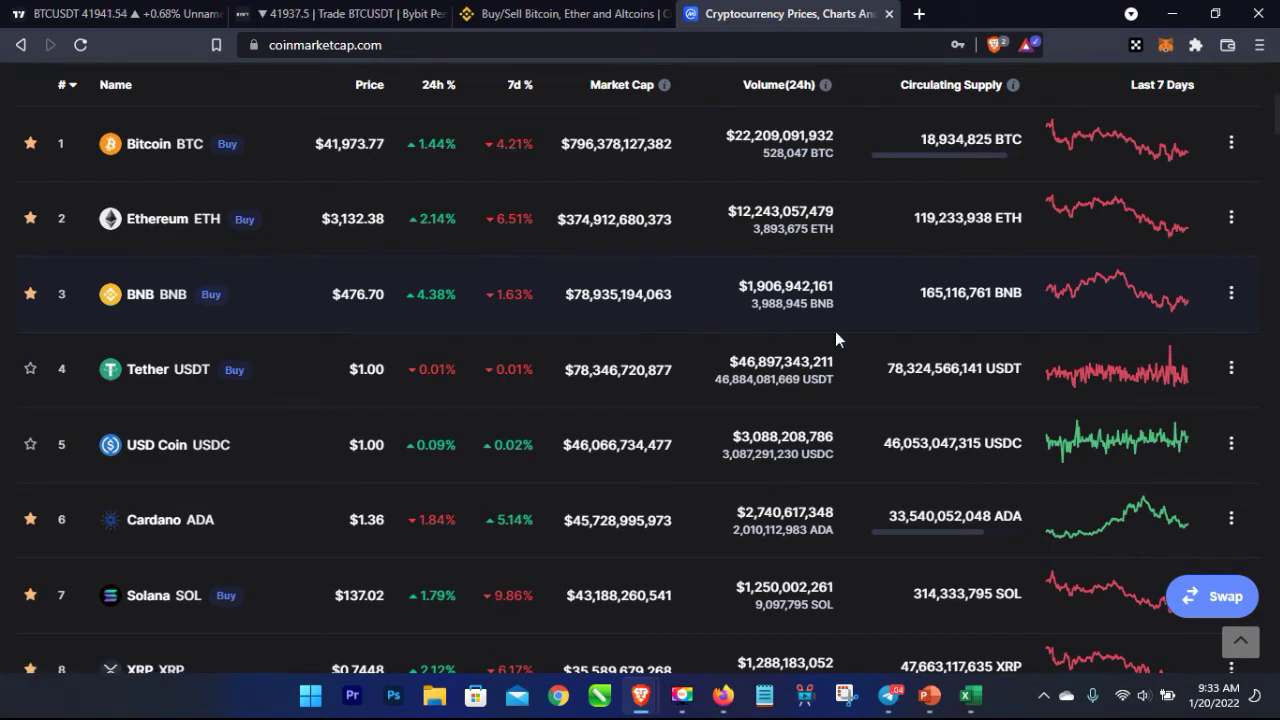
Return from CoinMarketCap to the Excel investment workbook.
{"action": "left_click", "coordinate": [968, 700]}
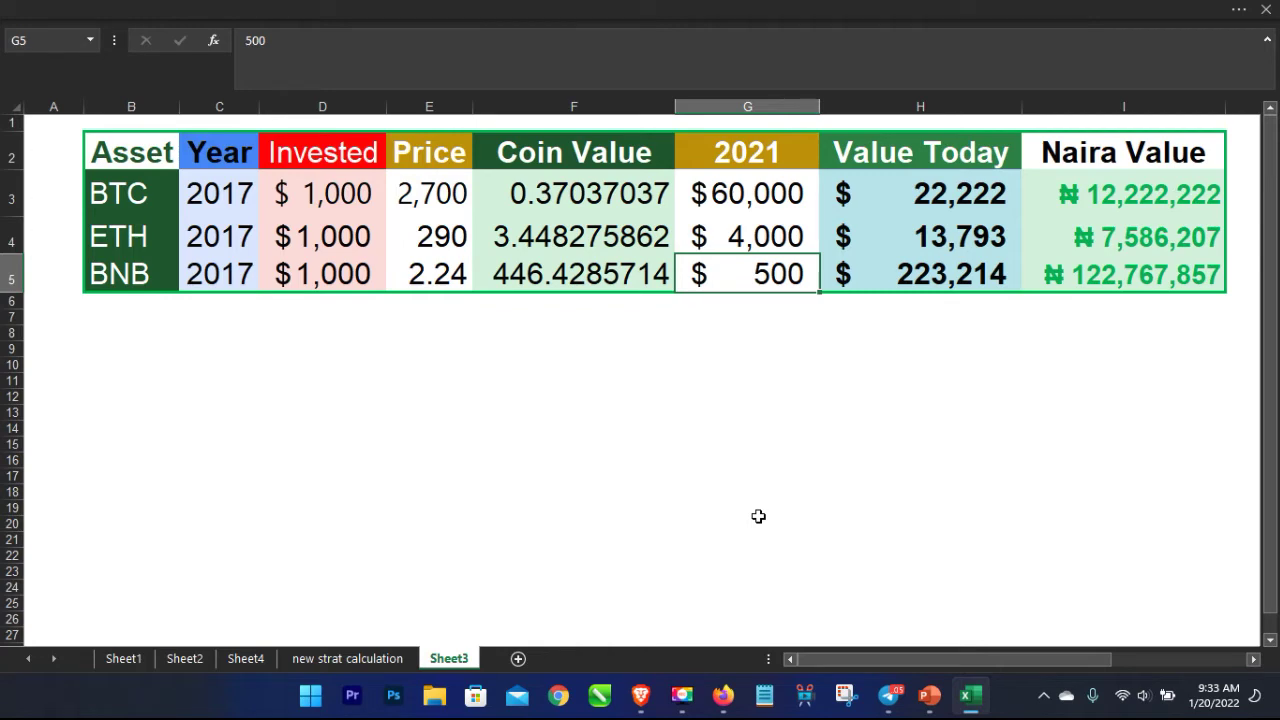
{"action": "left_click", "coordinate": [290, 284]}
{"action": "left_click", "coordinate": [203, 288]}
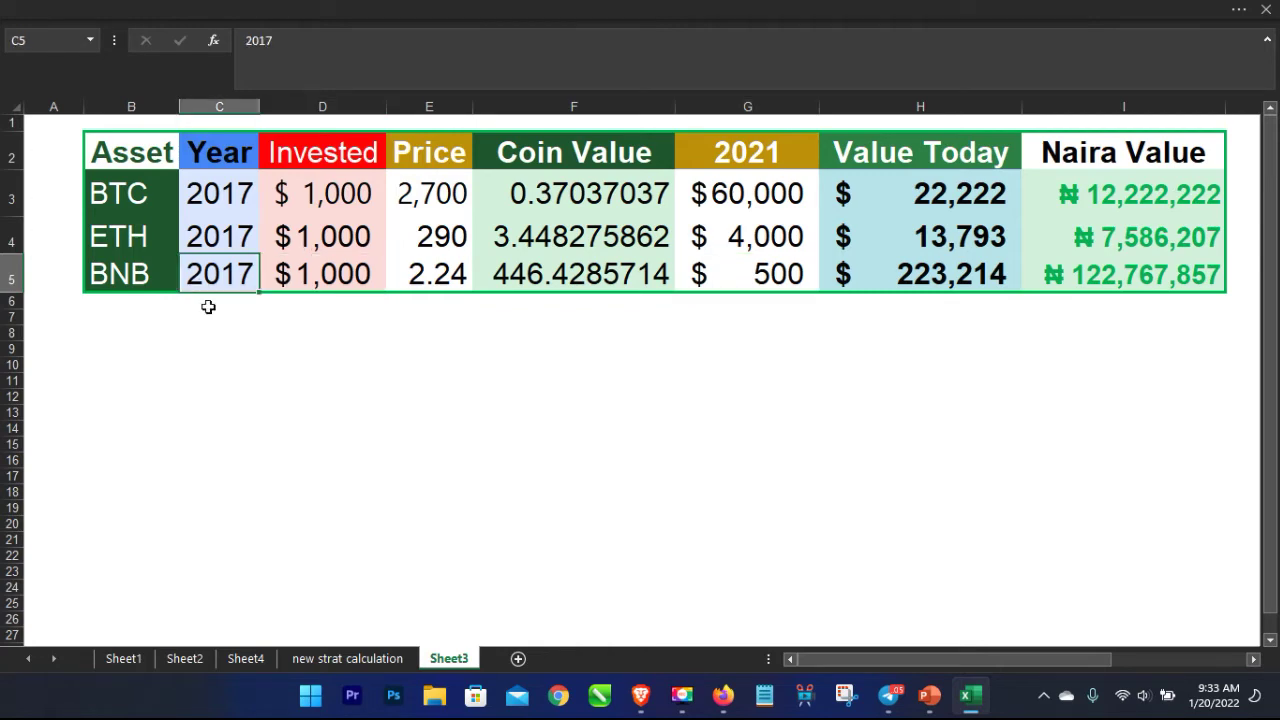
{"action": "left_click", "coordinate": [295, 284]}
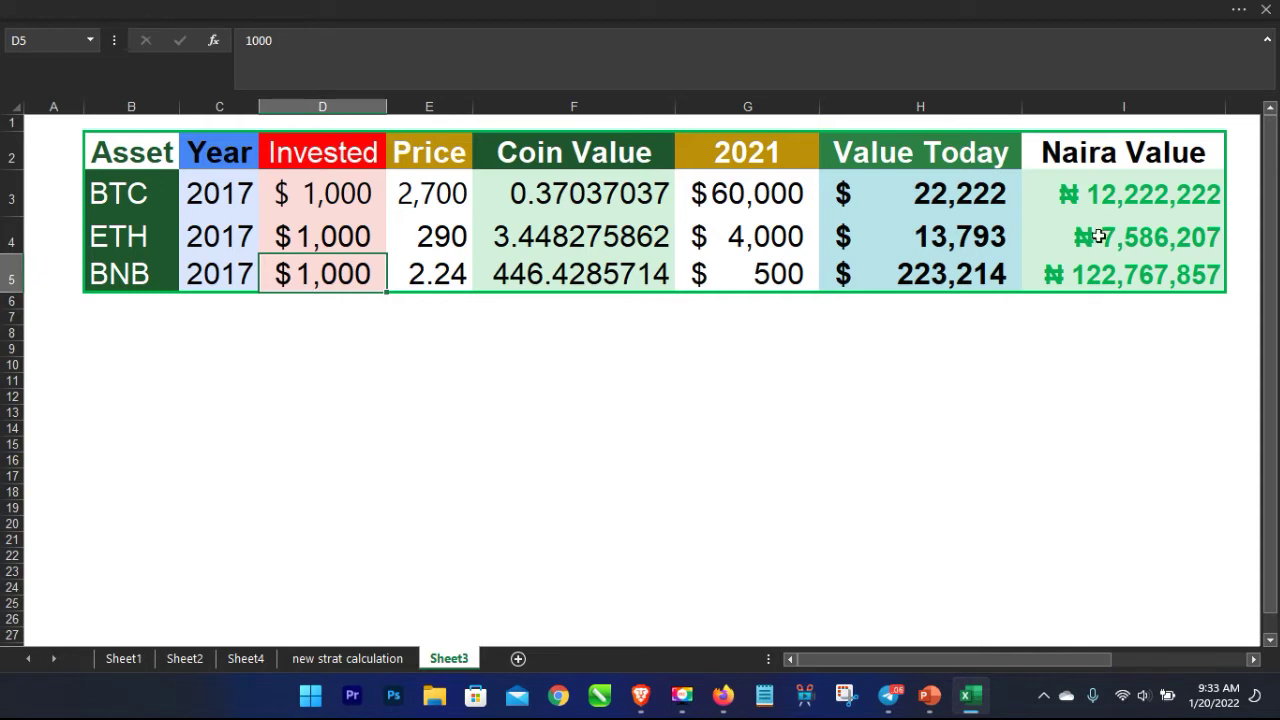
{"action": "left_click", "coordinate": [1053, 274]}
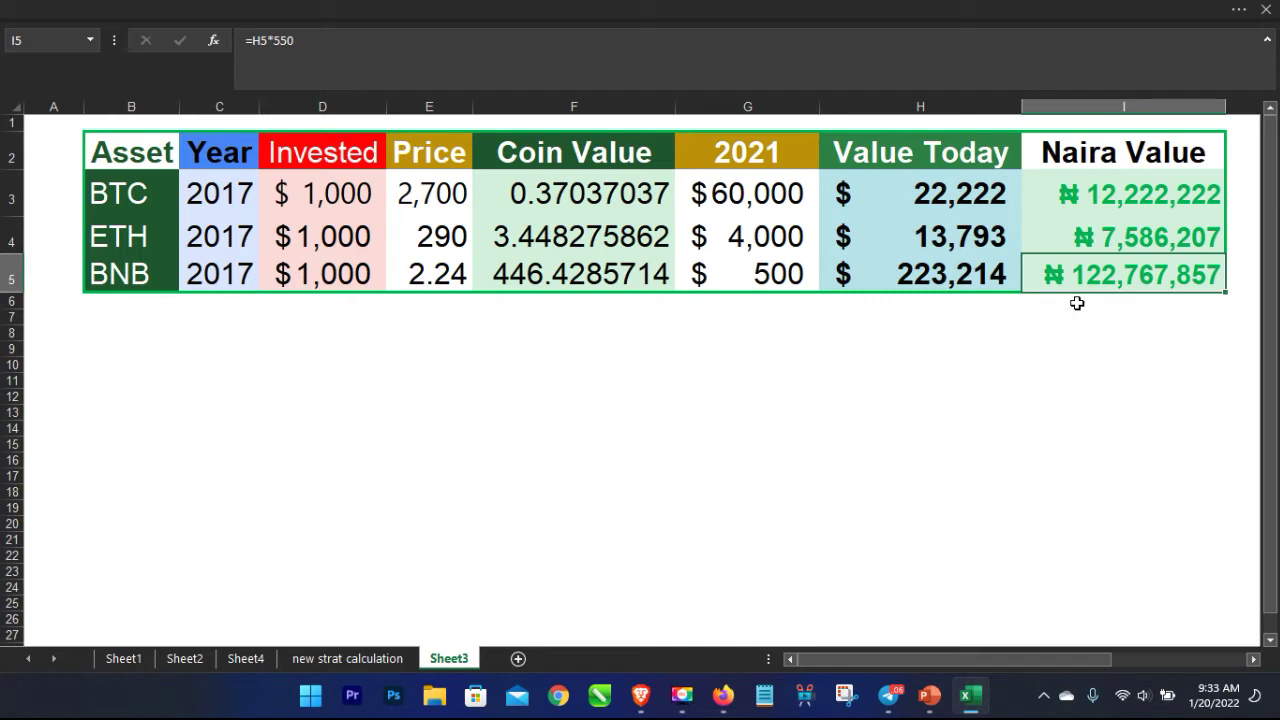
{"action": "left_click", "coordinate": [313, 275]}
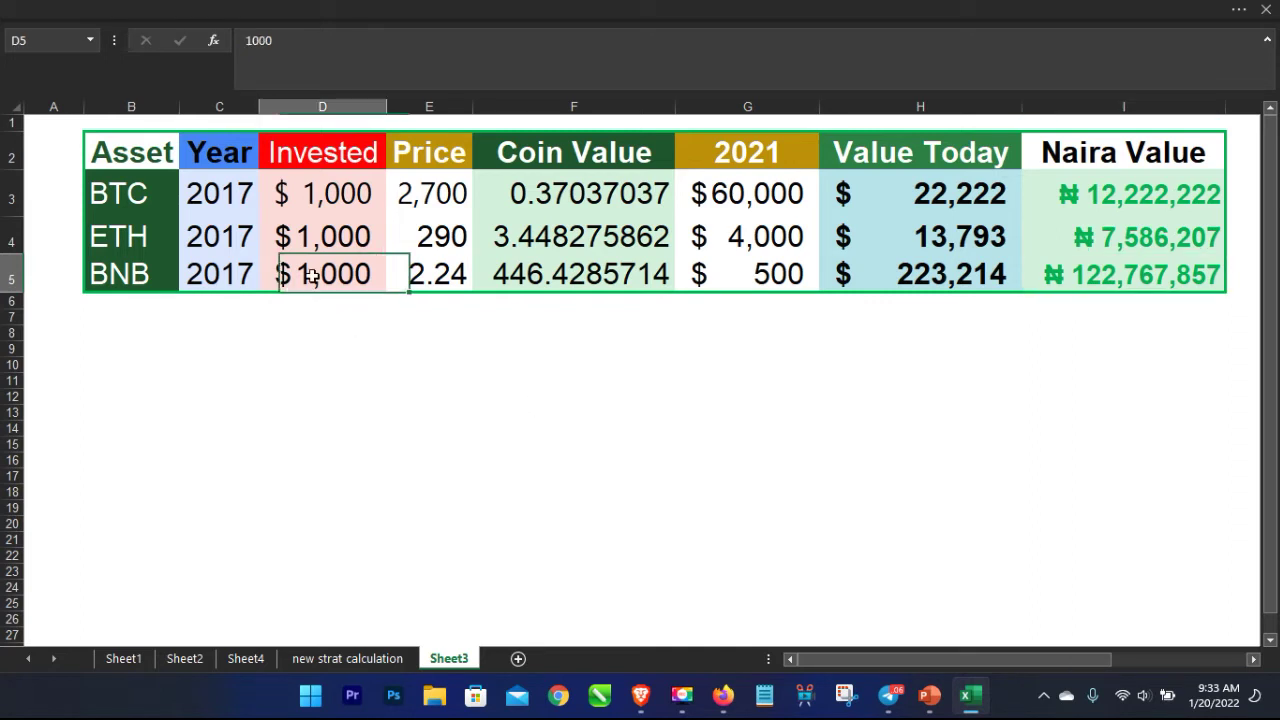